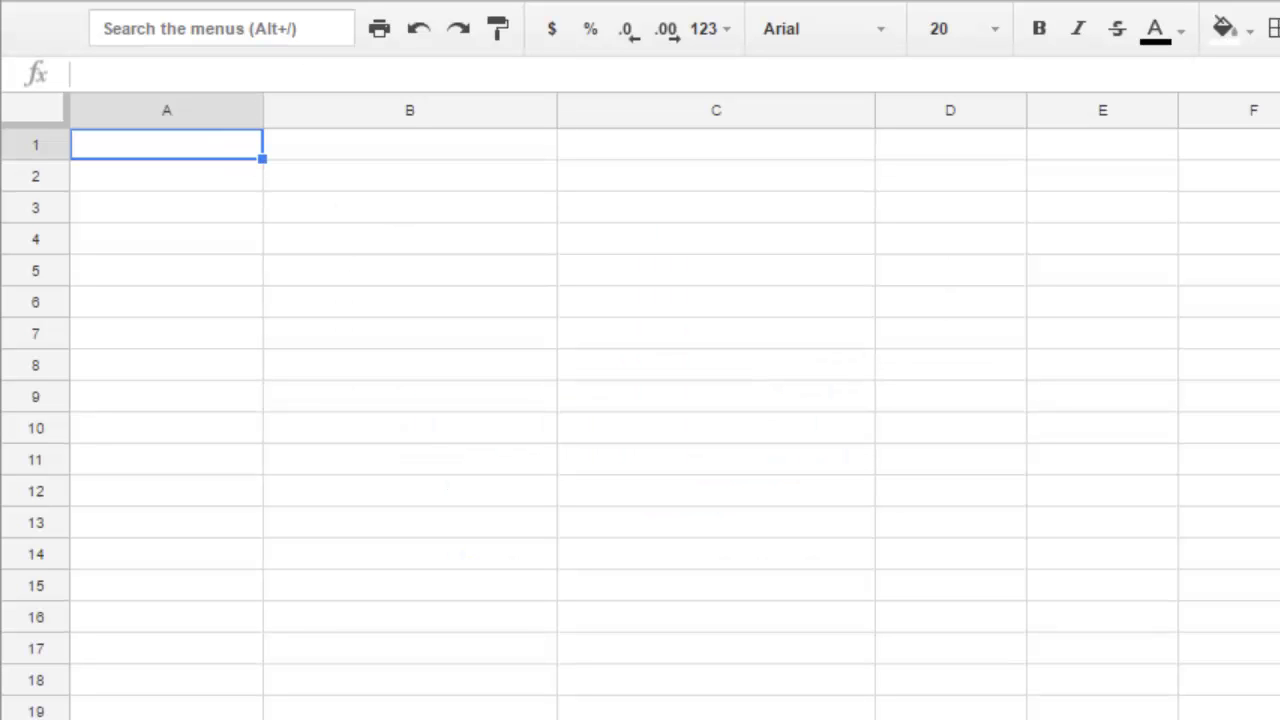
- Enter the heading 'City' in cell A1
{"action": "type", "text": "City"}
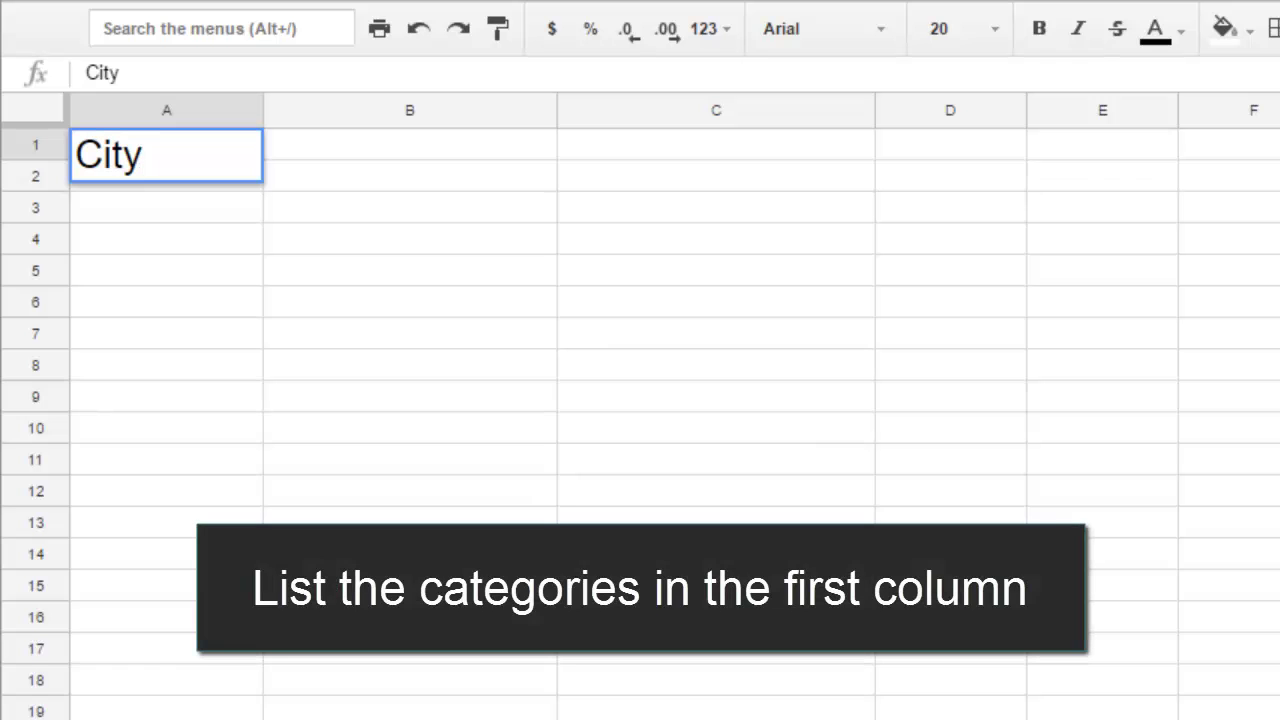
{"action": "key", "text": "Return"}
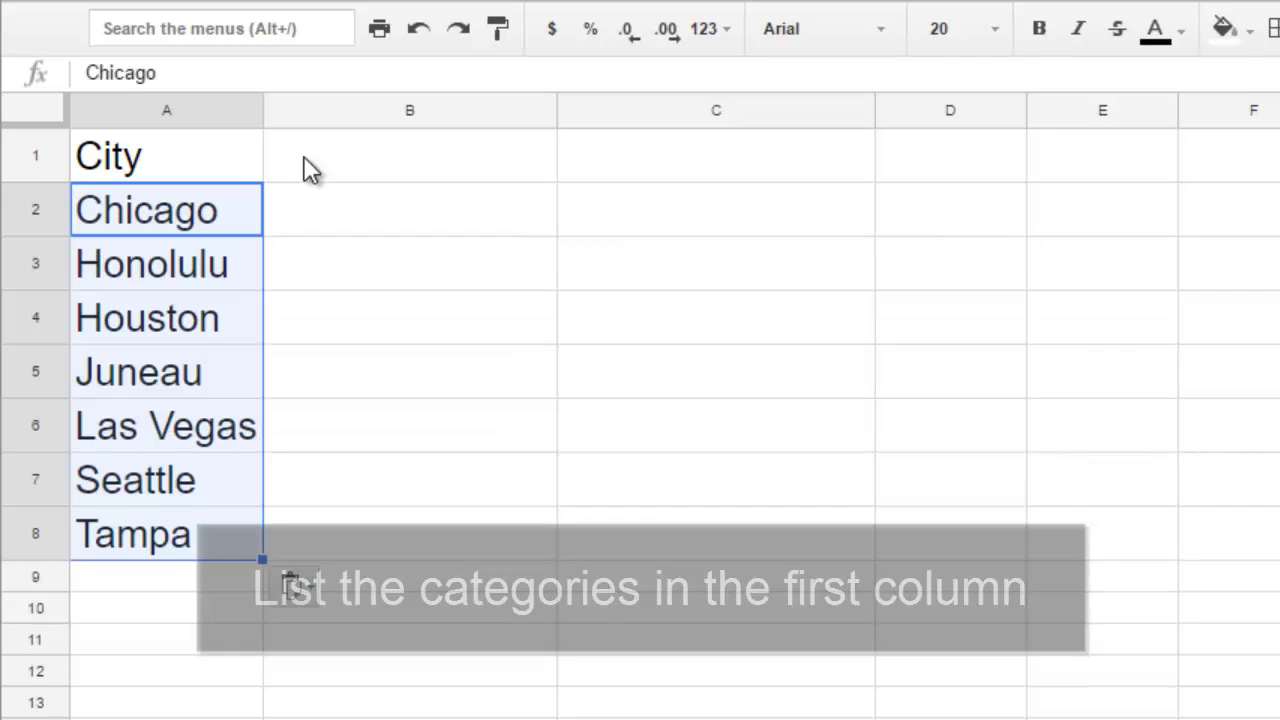
- Enter the heading 'Average Annual Rainfall (inches)' in cell B1
{"action": "left_click", "coordinate": [306, 168]}
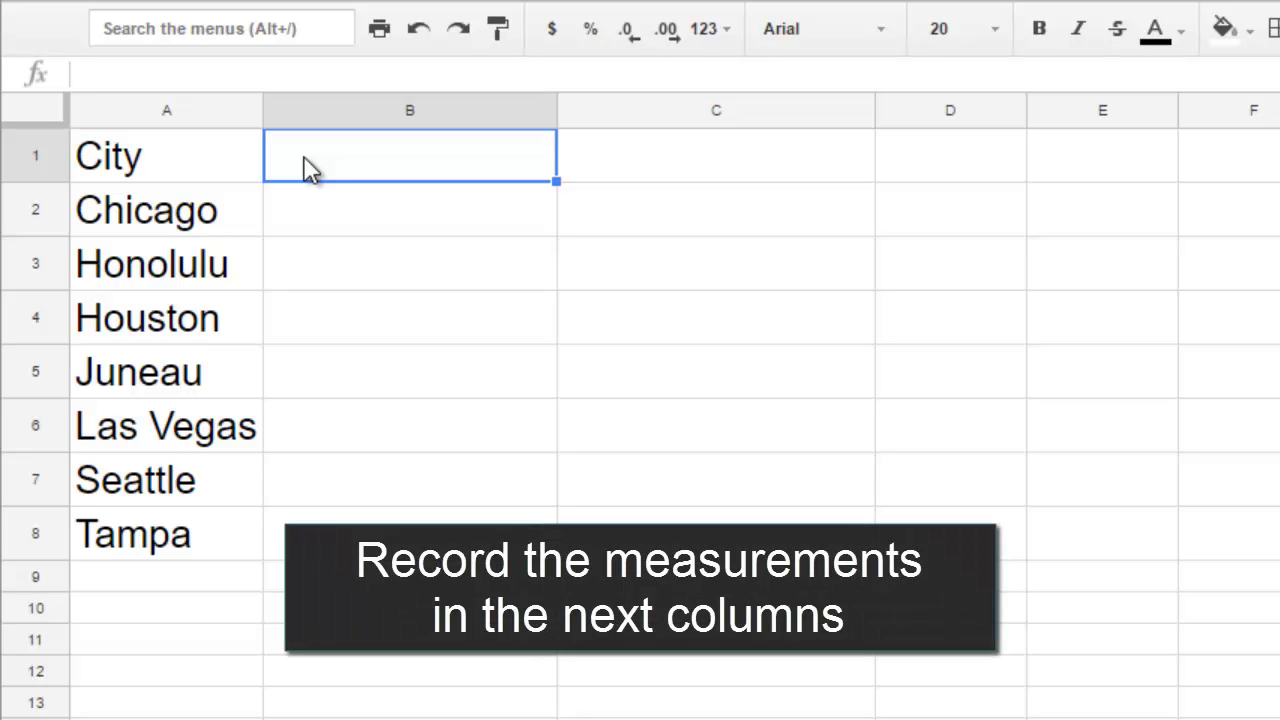
{"action": "type", "text": "Avera"}
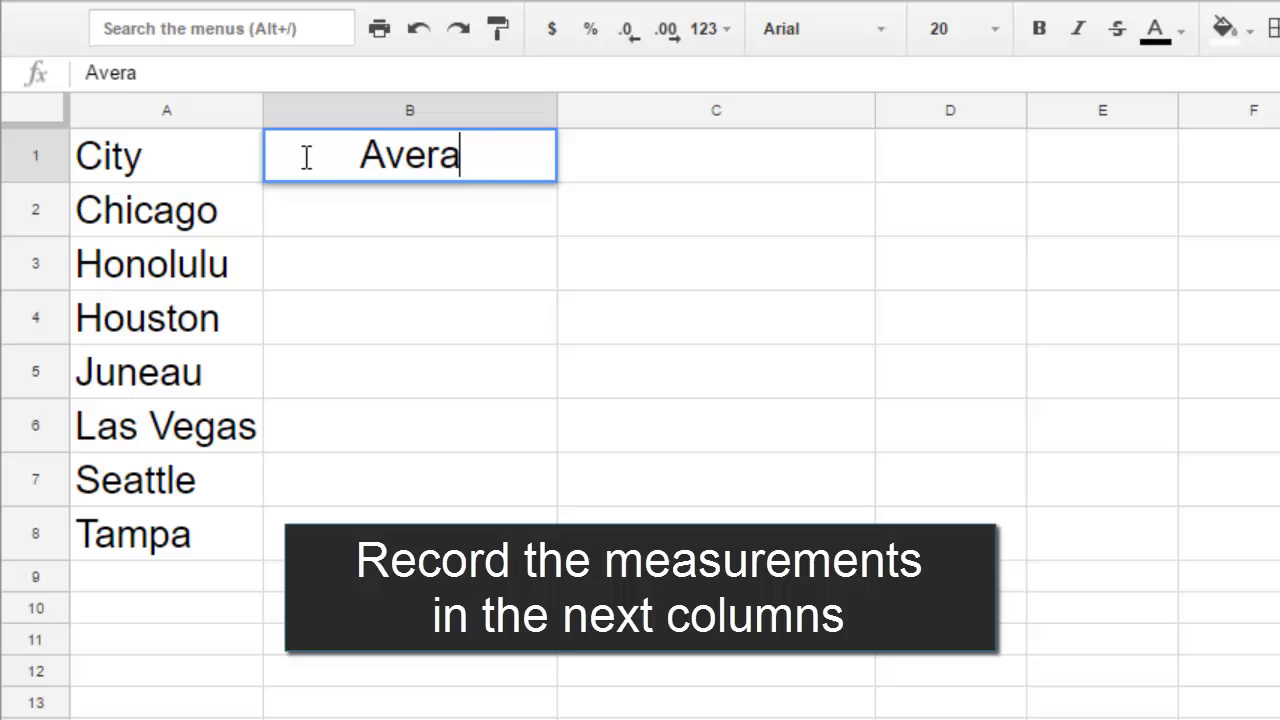
{"action": "type", "text": "ge Annual Ra"}
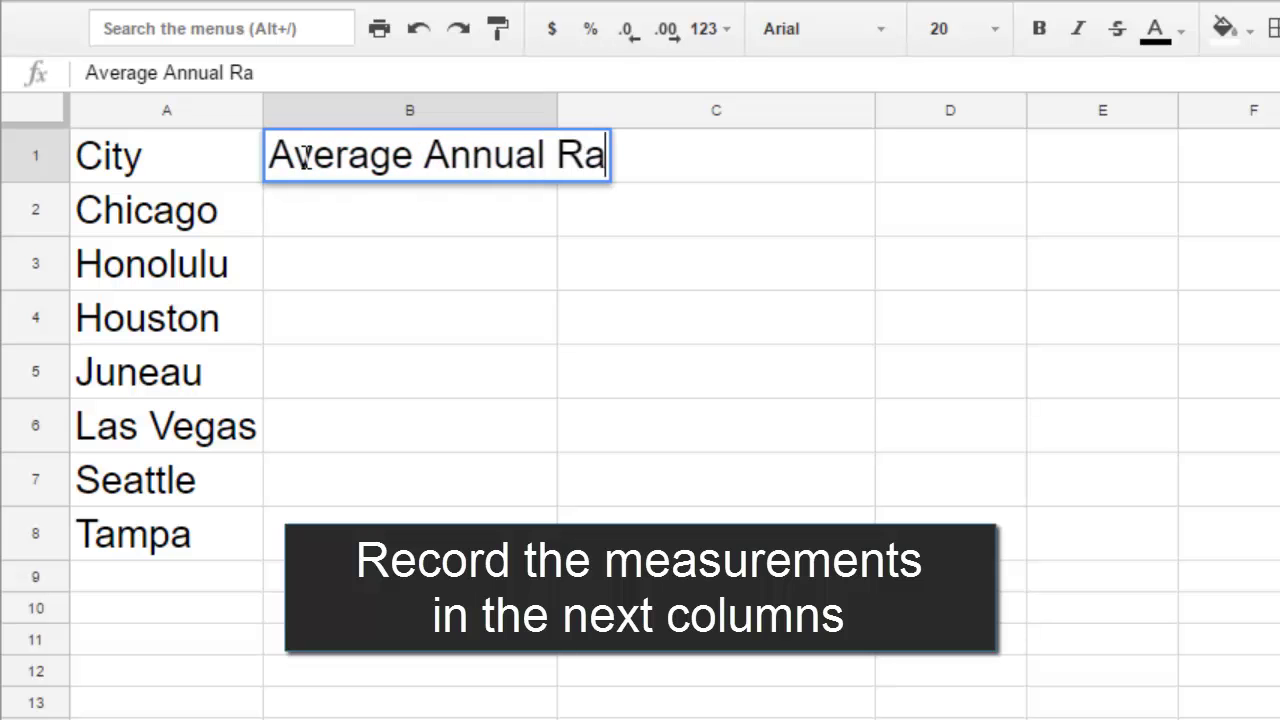
{"action": "type", "text": "infall (inches)"}
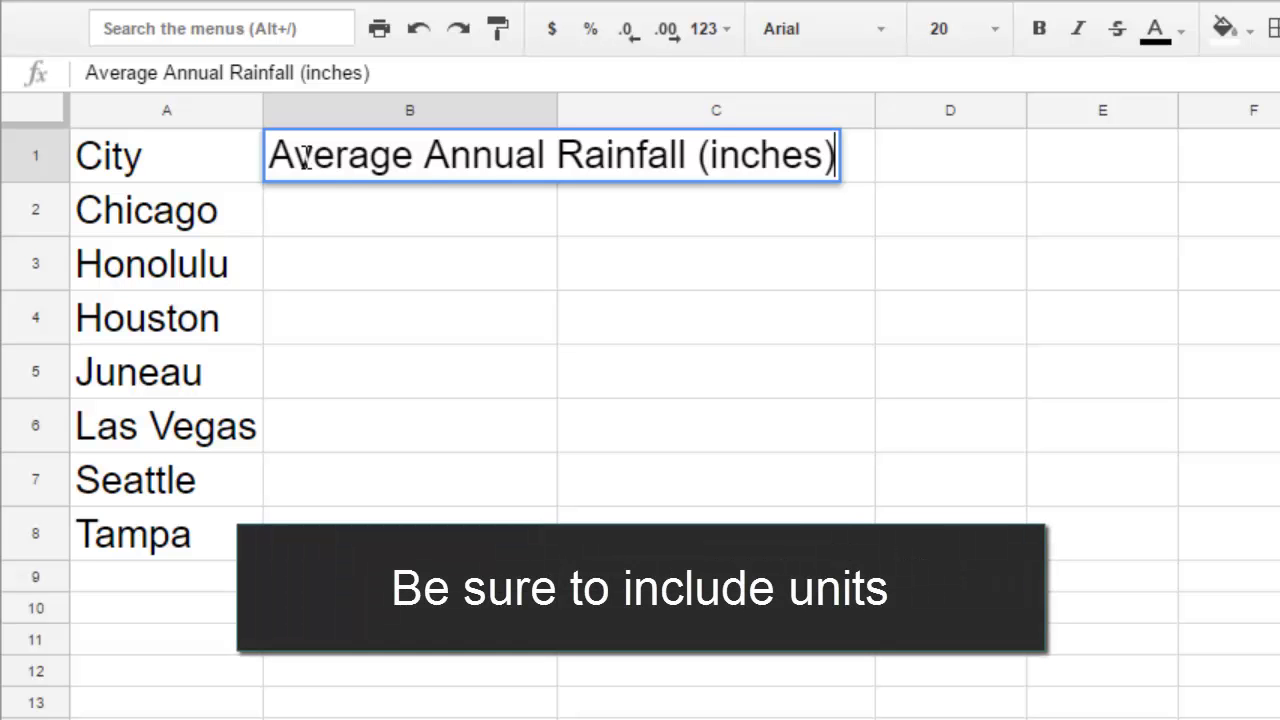
{"action": "key", "text": "Return"}
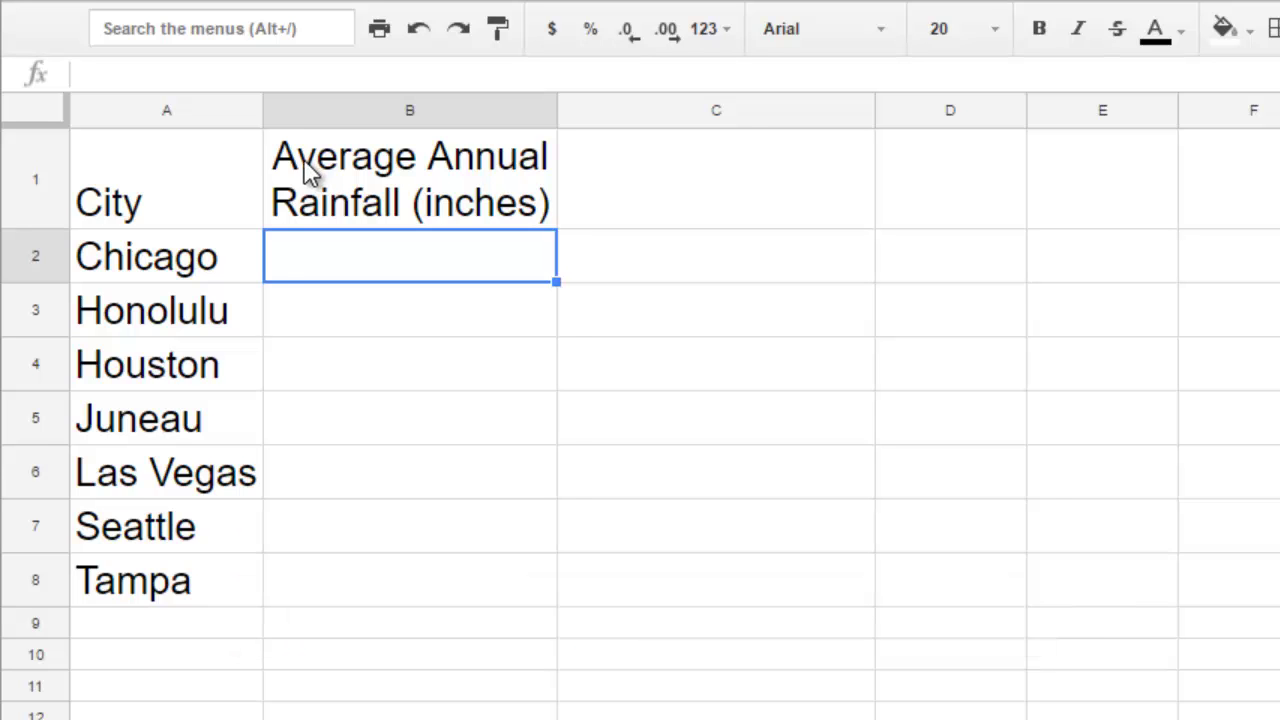
- Enter the heading 'Average Annual Snowfall (inches)' in cell C1
{"action": "left_click", "coordinate": [737, 186]}
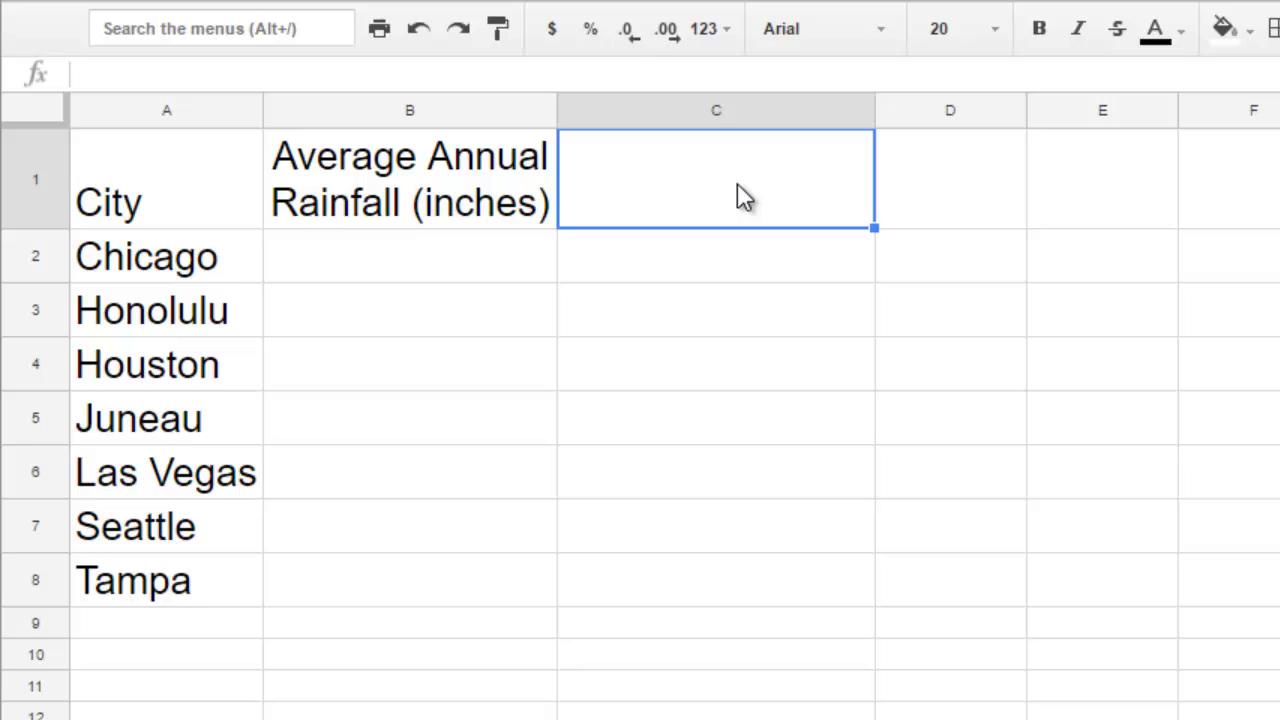
{"action": "type", "text": "Average Annual "}
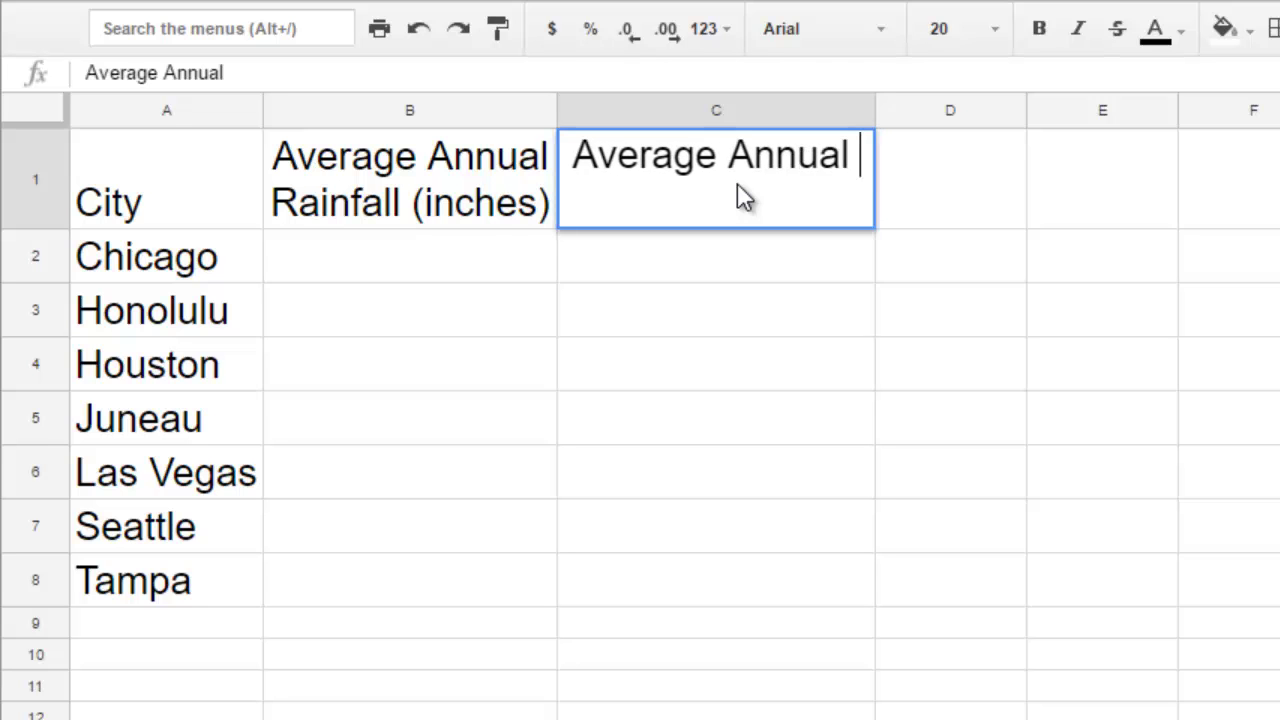
{"action": "type", "text": "Snowfall (inche"}
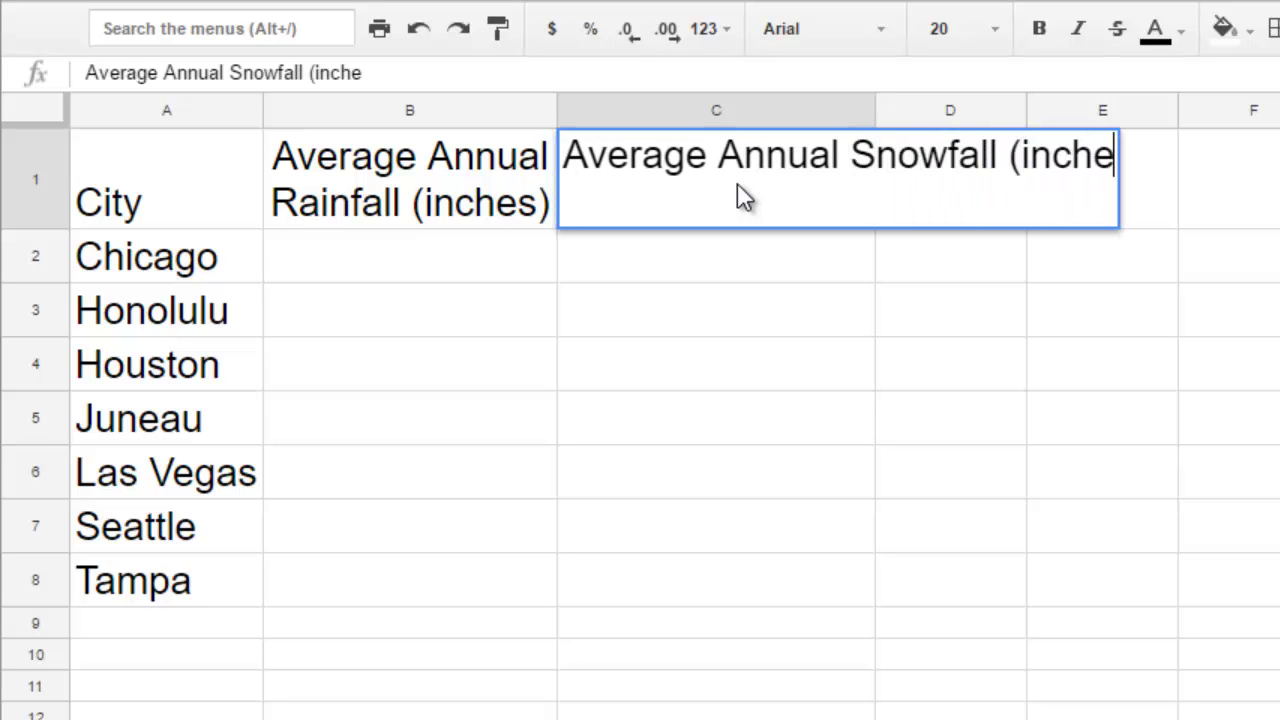
{"action": "type", "text": "s)"}
{"action": "key", "text": "Return"}
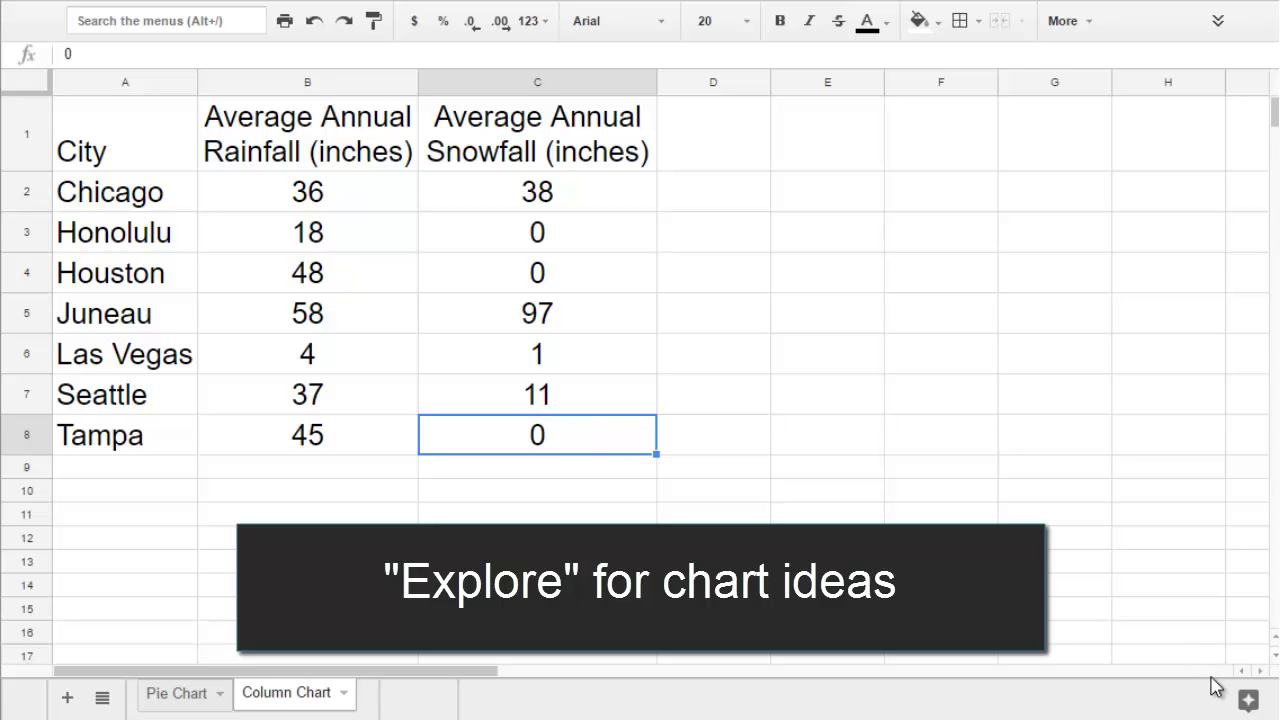
- Place Explore's suggested rainfall and snowfall chart onto the sheet
{"action": "left_click", "coordinate": [1250, 700]}
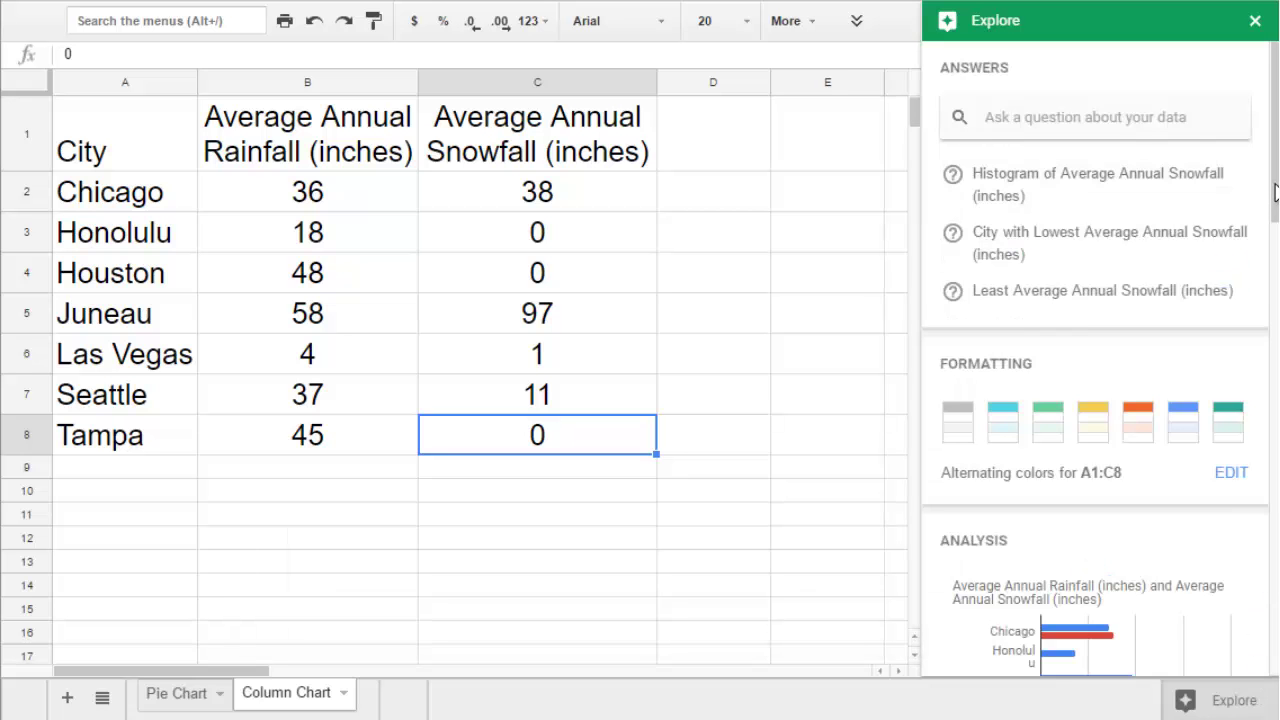
{"action": "left_click_drag", "start_coordinate": [1274, 200], "coordinate": [1276, 305]}
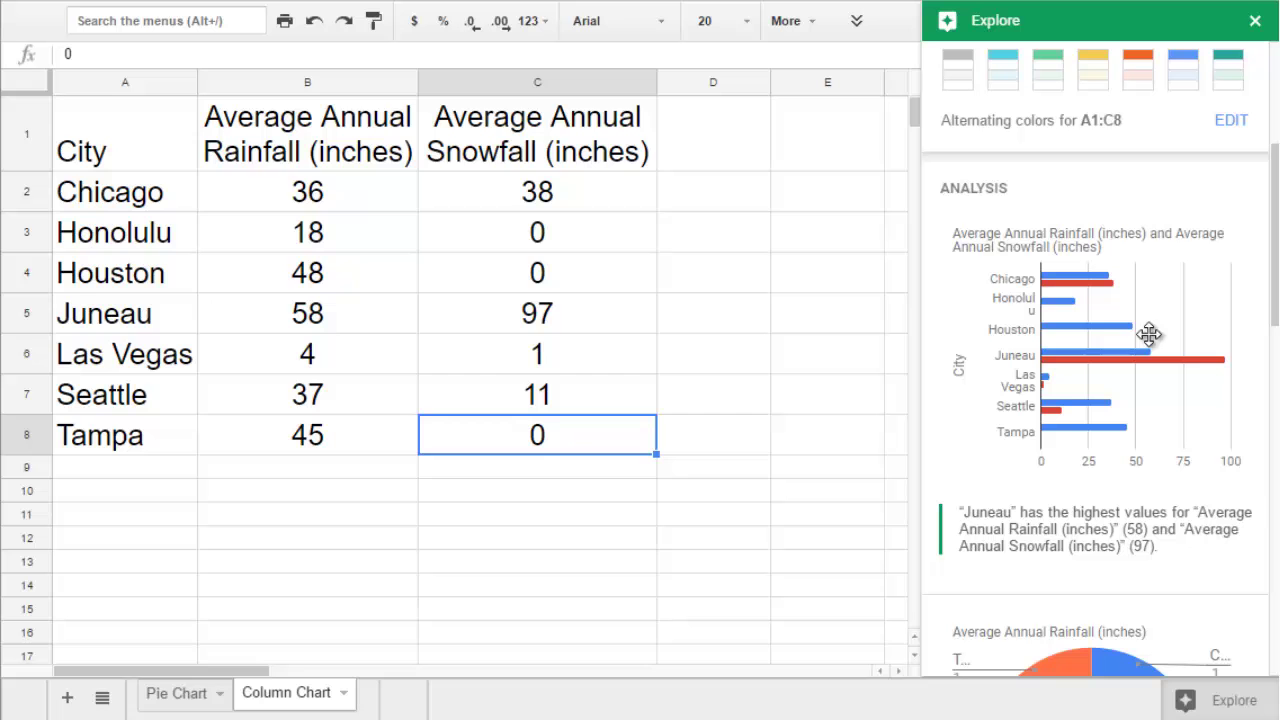
{"action": "left_click_drag", "start_coordinate": [1063, 377], "coordinate": [615, 448]}
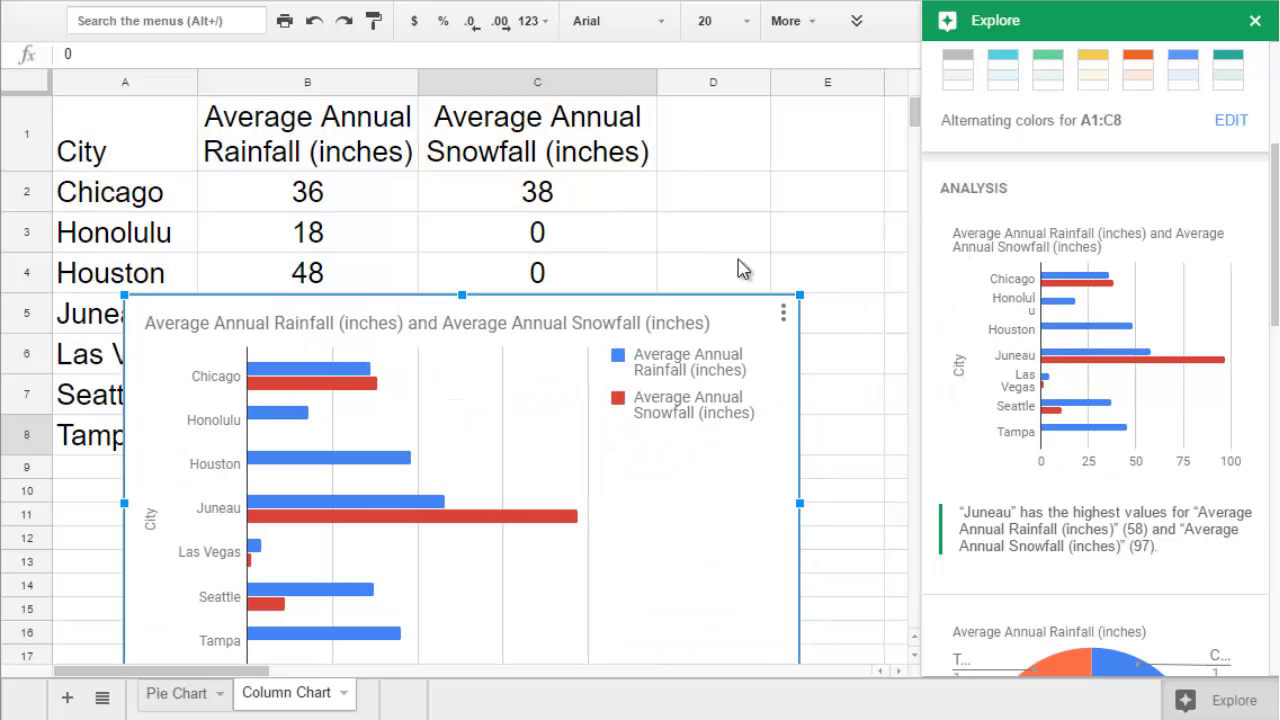
- Open the chart editor for the new bar chart from its options menu
{"action": "left_click", "coordinate": [784, 313]}
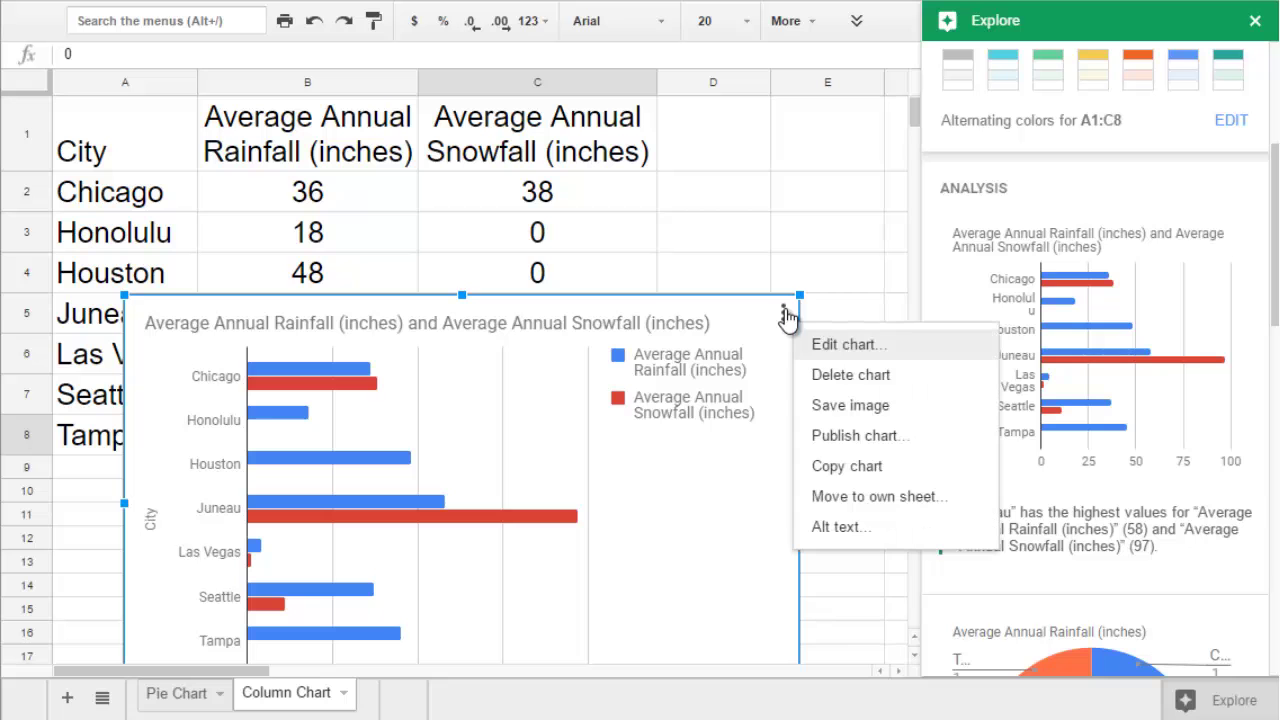
{"action": "left_click", "coordinate": [823, 350]}
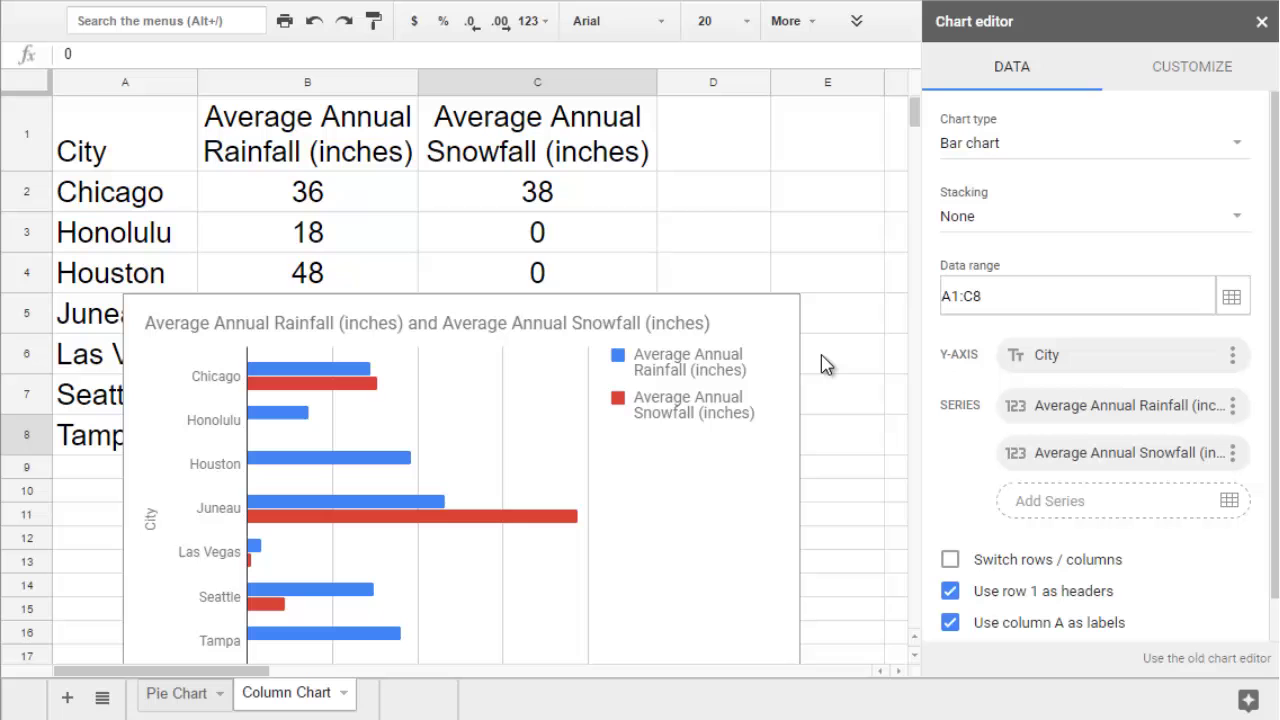
{"action": "left_click", "coordinate": [776, 315]}
{"action": "left_click", "coordinate": [783, 314]}
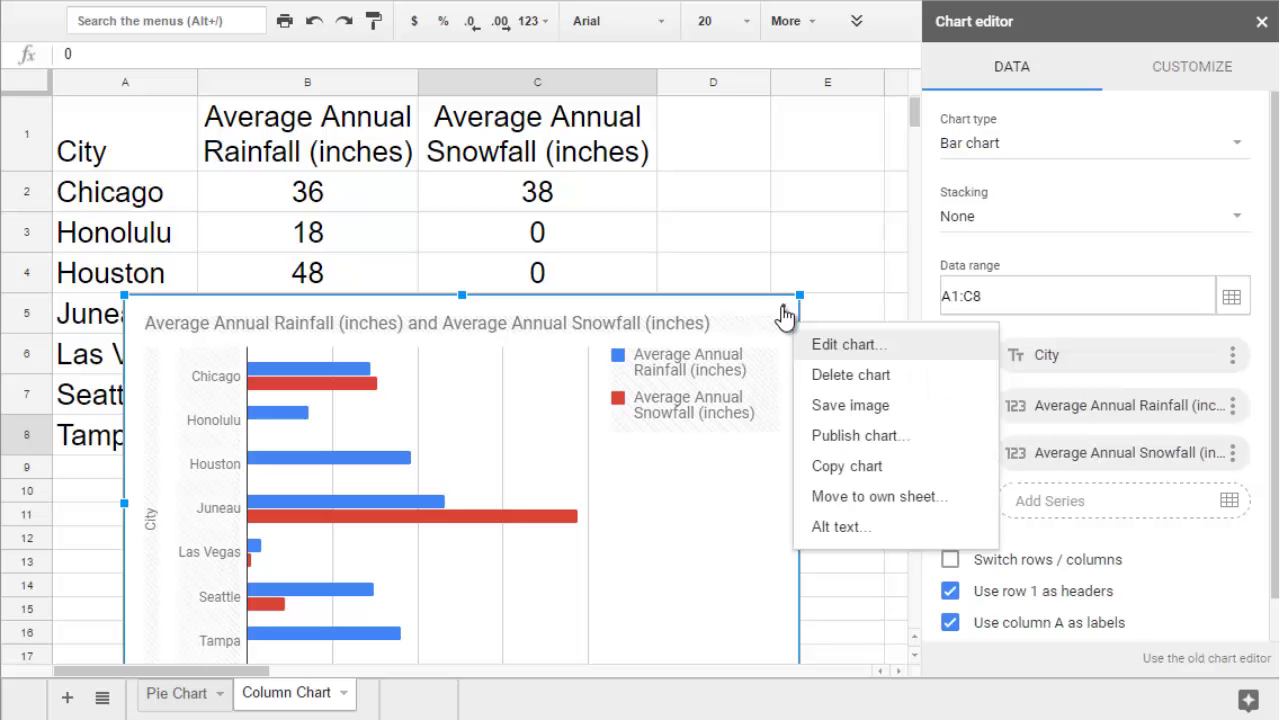
- Delete the bar chart and insert a column chart from A1:C8
{"action": "left_click", "coordinate": [812, 377]}
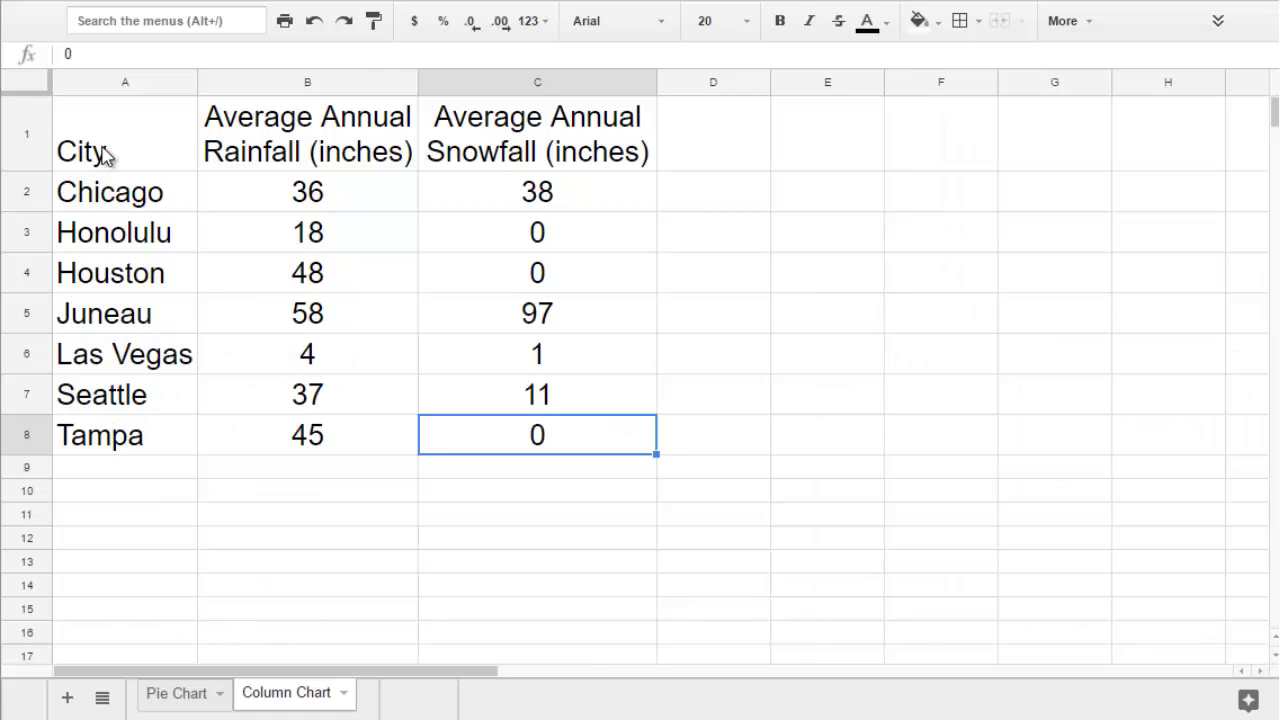
{"action": "left_click", "coordinate": [107, 157]}
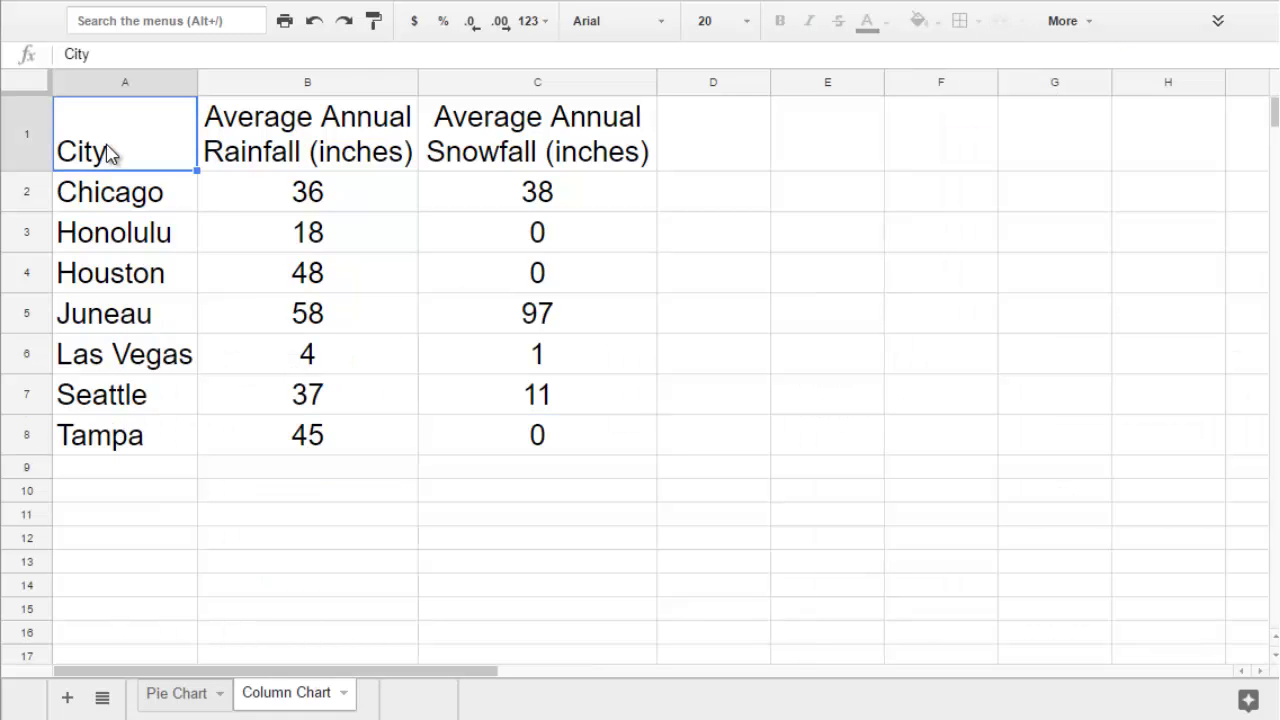
{"action": "left_click", "coordinate": [503, 443], "text": "shift"}
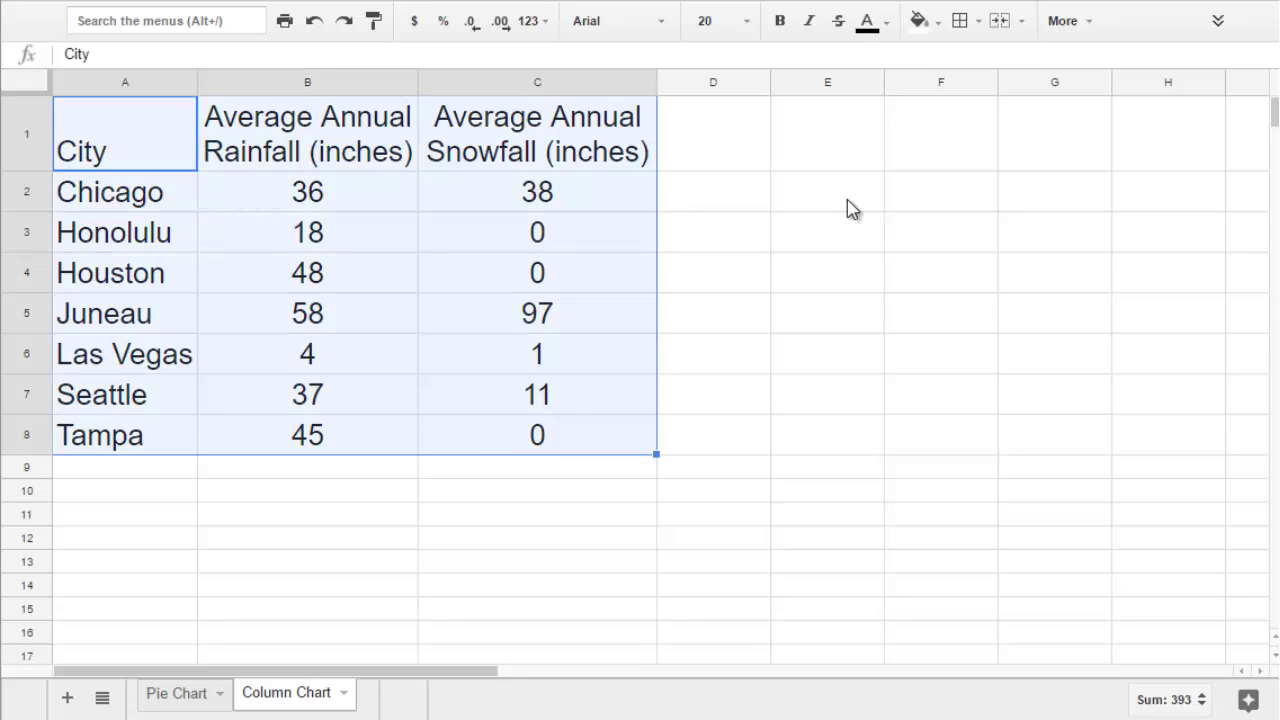
{"action": "left_click", "coordinate": [1062, 30]}
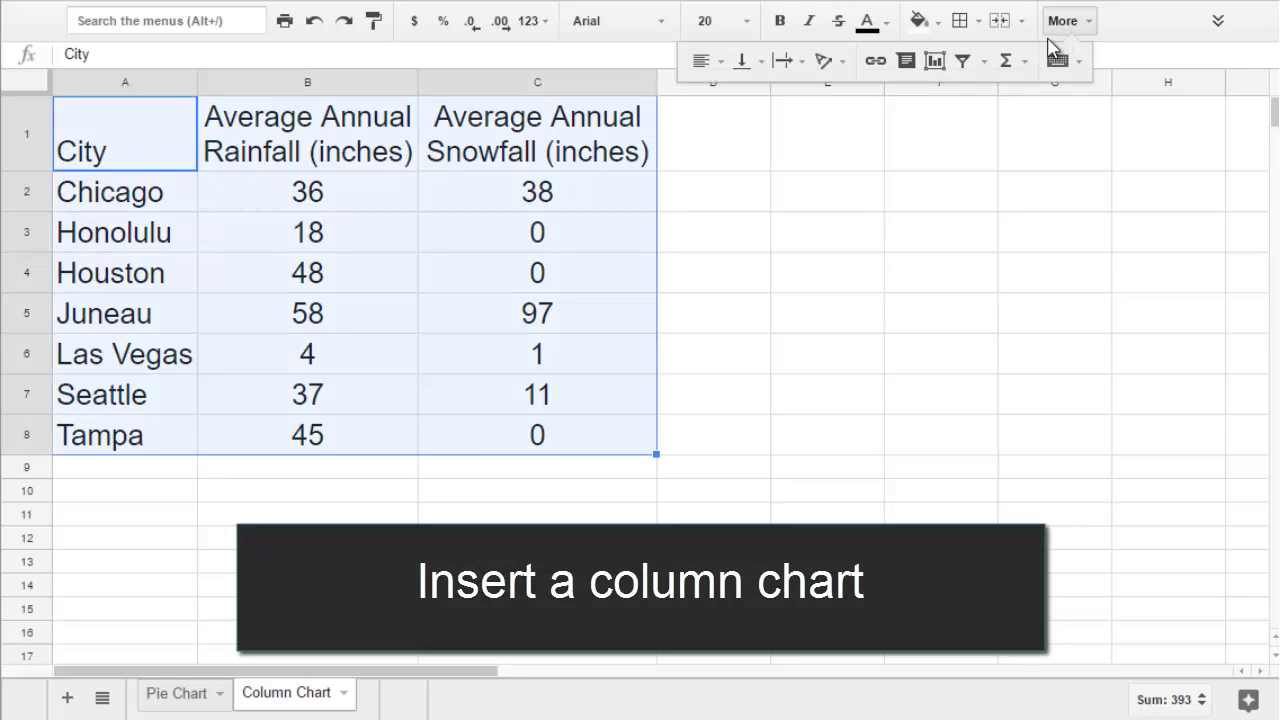
{"action": "left_click", "coordinate": [935, 62]}
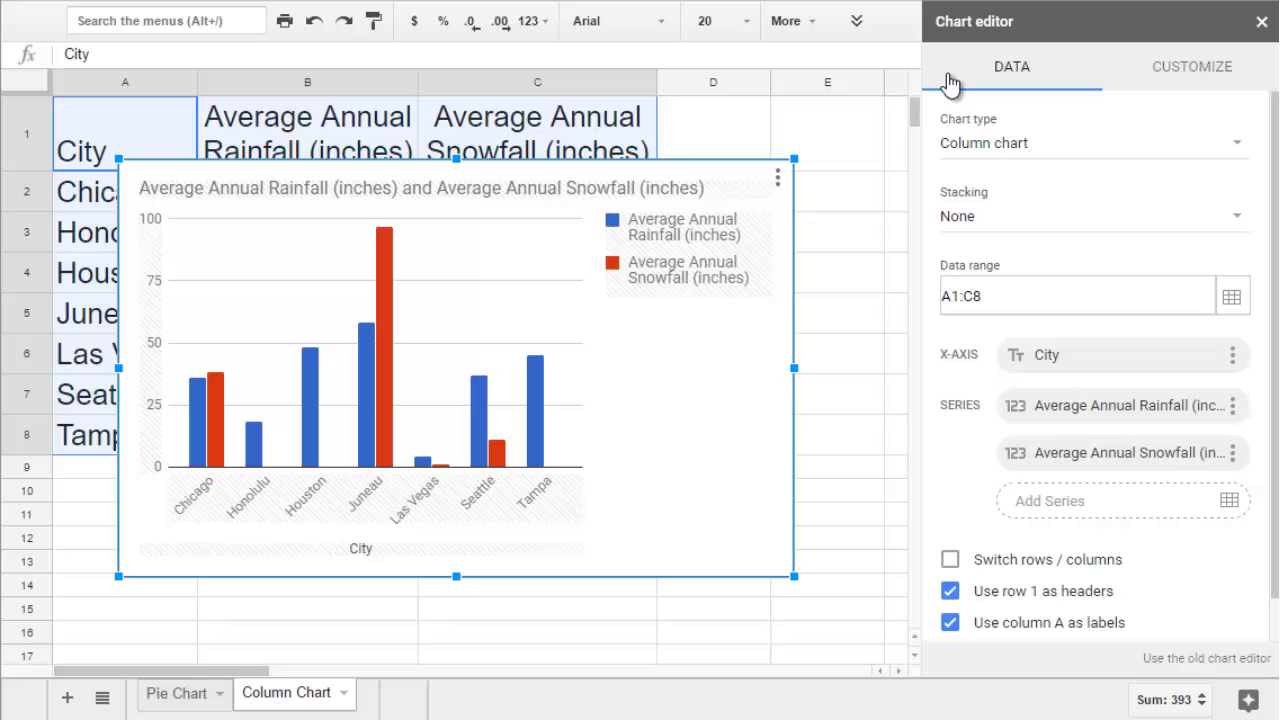
{"action": "left_click", "coordinate": [1224, 153]}
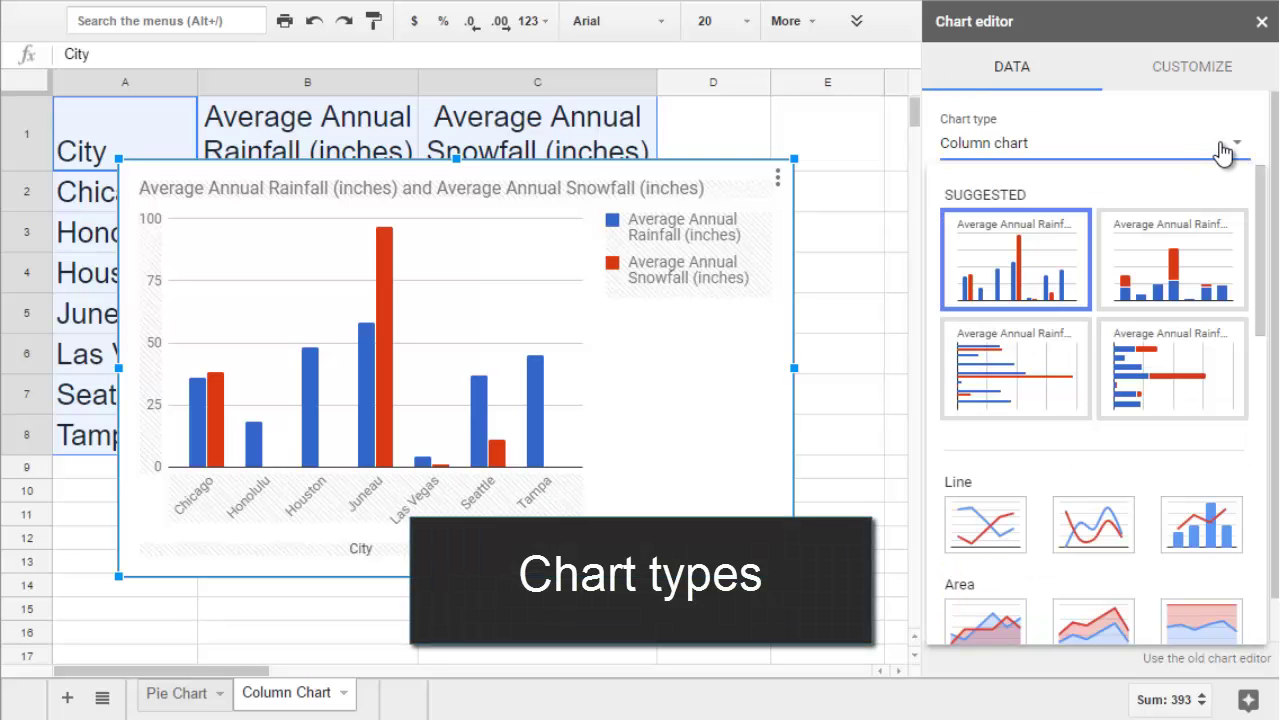
{"action": "left_click", "coordinate": [1071, 343]}
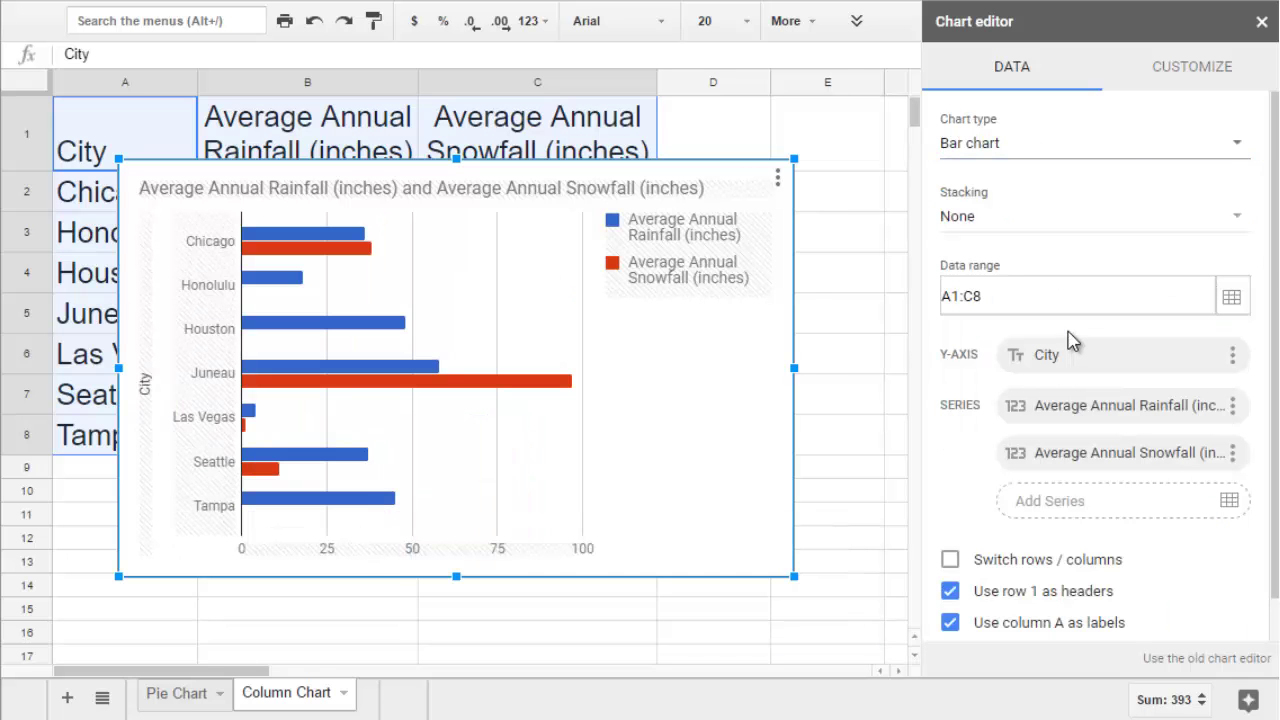
{"action": "left_click", "coordinate": [1119, 157]}
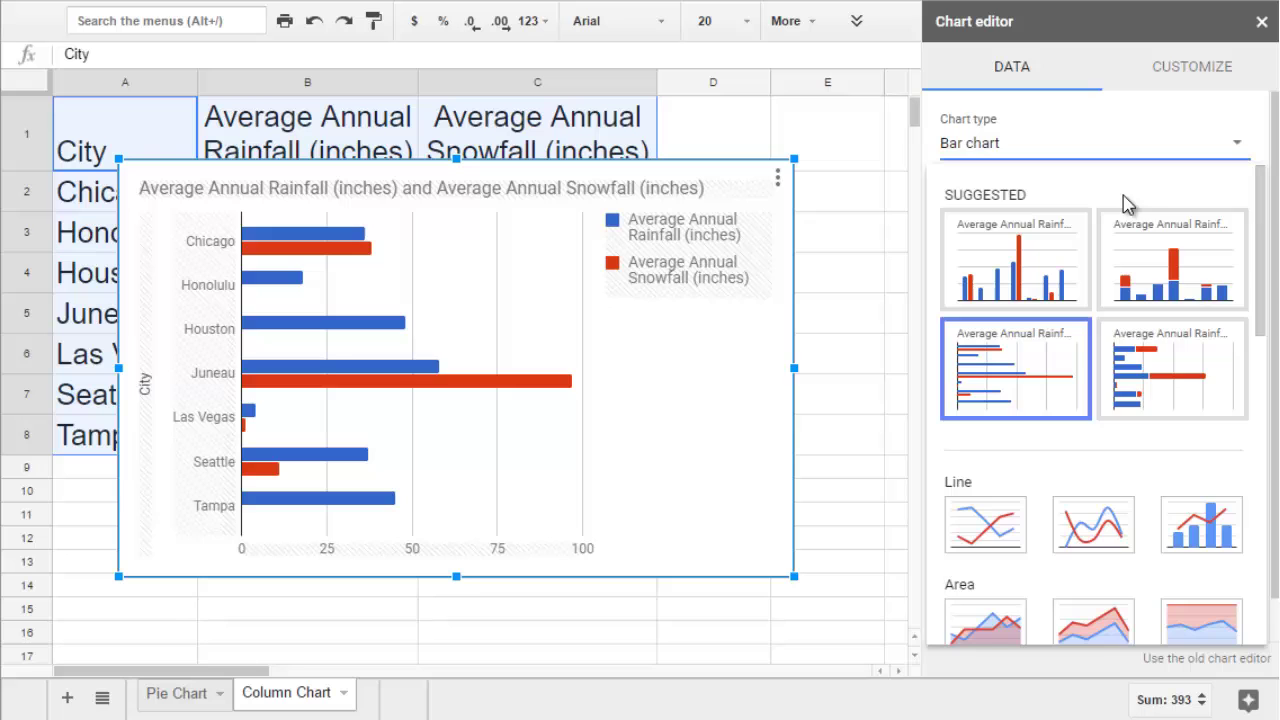
{"action": "left_click", "coordinate": [1126, 258]}
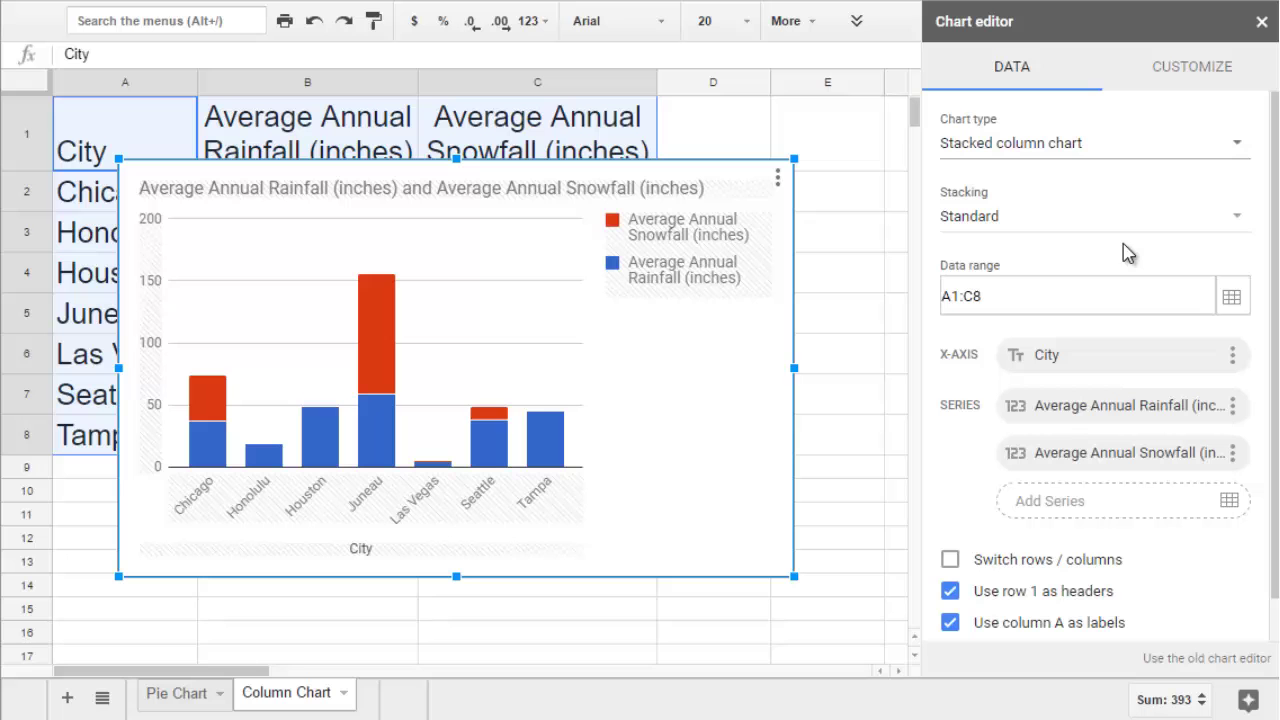
{"action": "left_click", "coordinate": [1098, 145]}
{"action": "left_click", "coordinate": [1054, 250]}
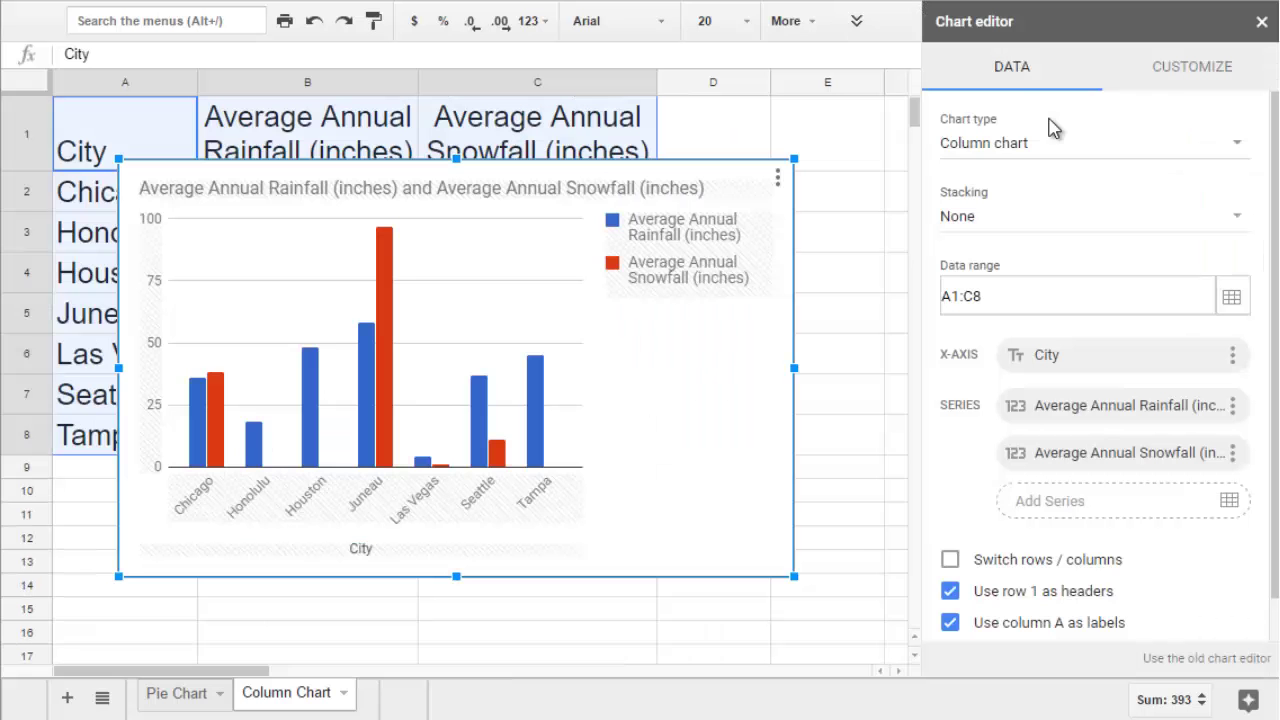
- In Chart style, set the font to Tahoma and turn on 3D columns
{"action": "left_click", "coordinate": [1137, 80]}
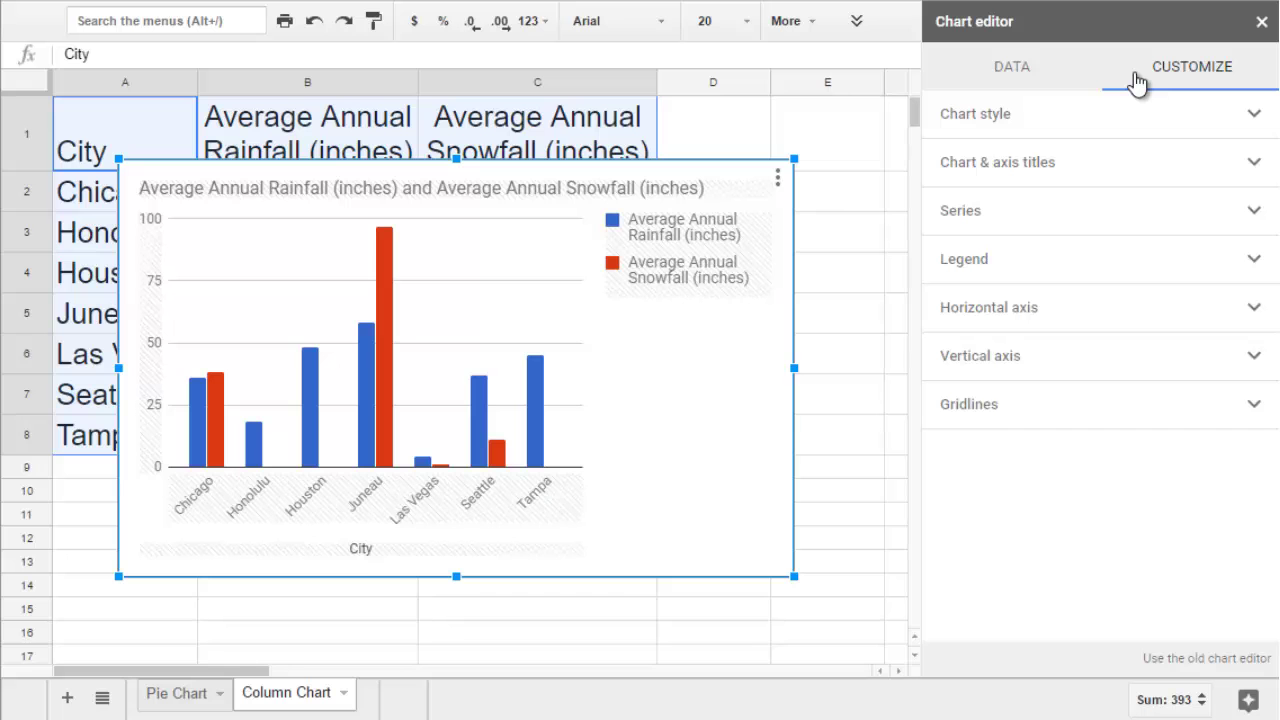
{"action": "left_click", "coordinate": [1037, 114]}
{"action": "left_click", "coordinate": [973, 184]}
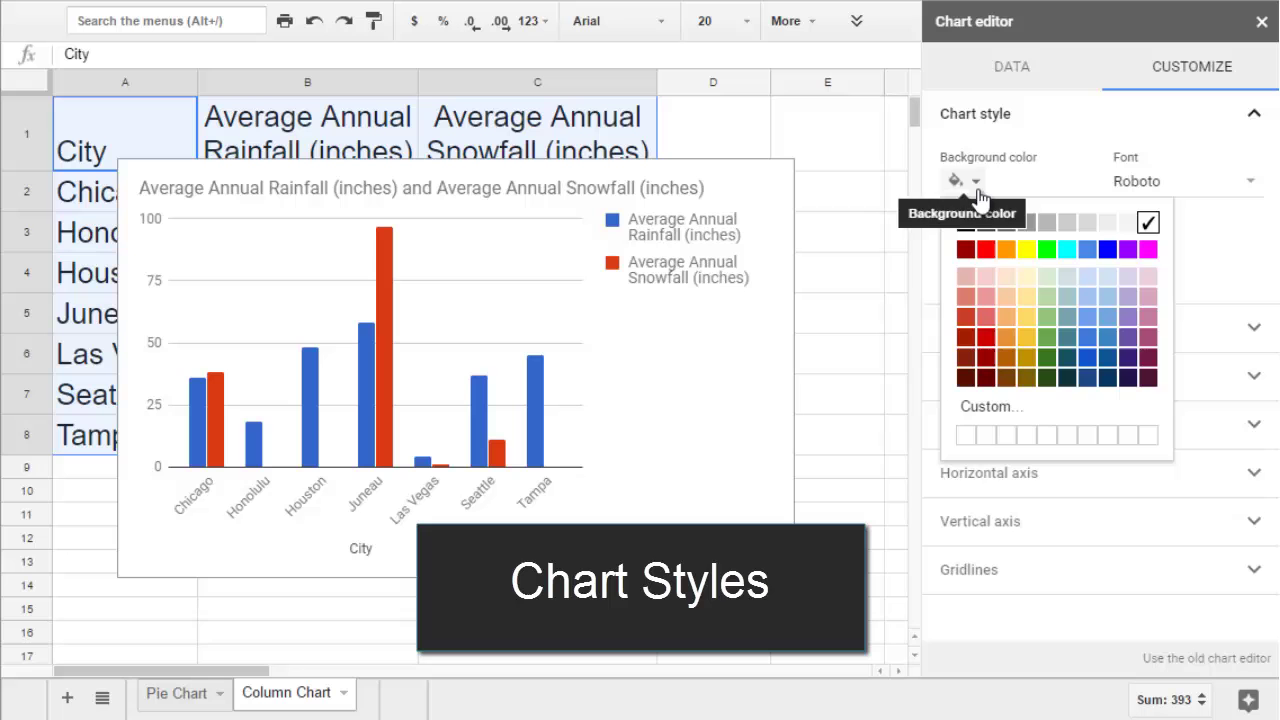
{"action": "left_click", "coordinate": [977, 196]}
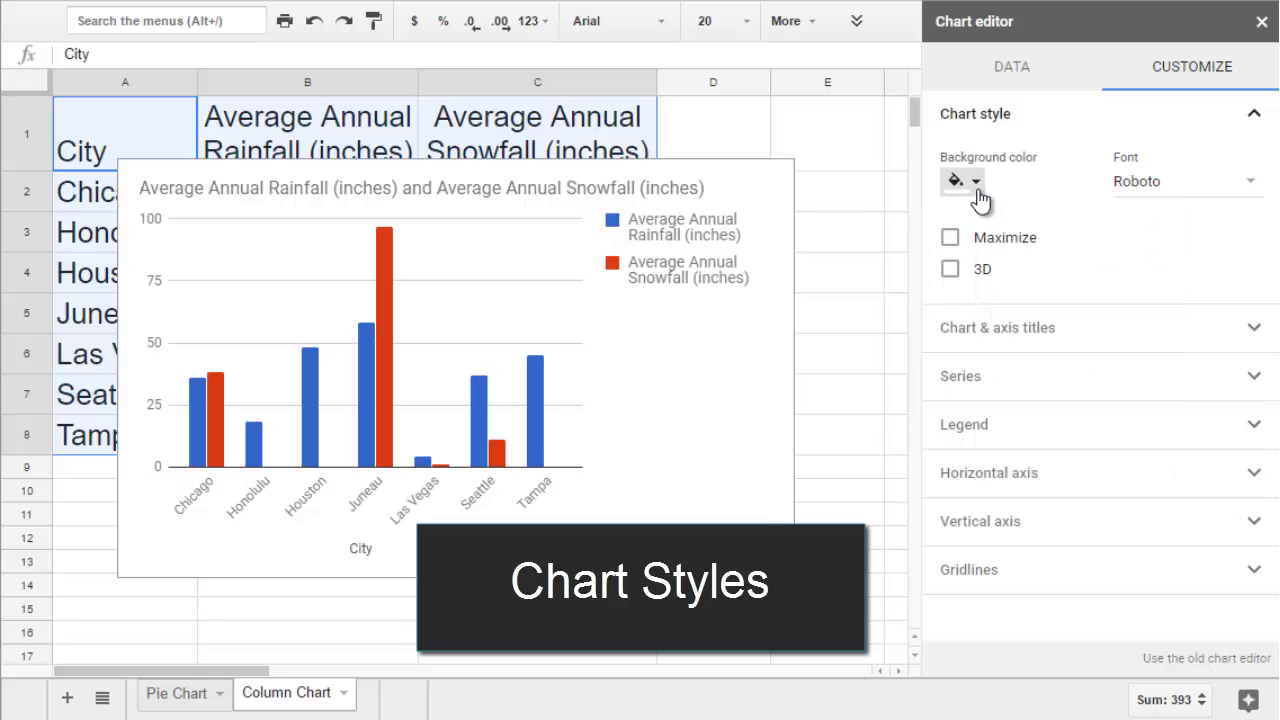
{"action": "left_click", "coordinate": [1165, 190]}
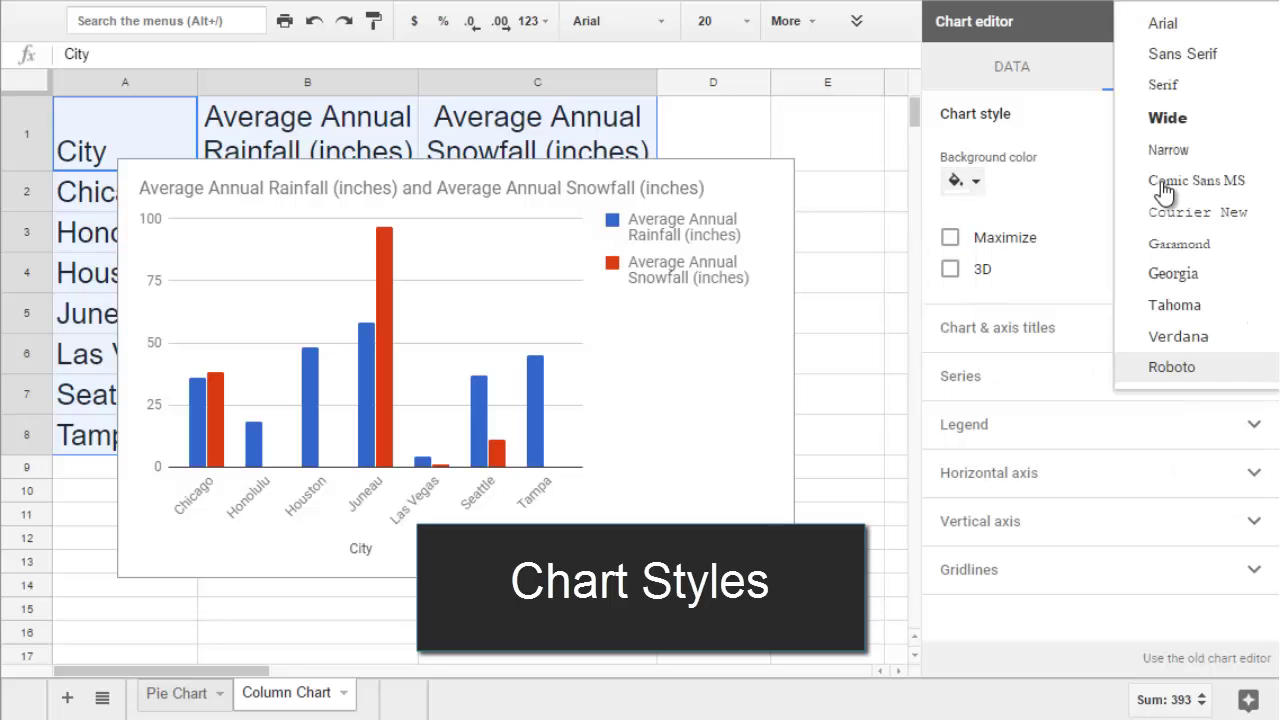
{"action": "left_click", "coordinate": [1160, 305]}
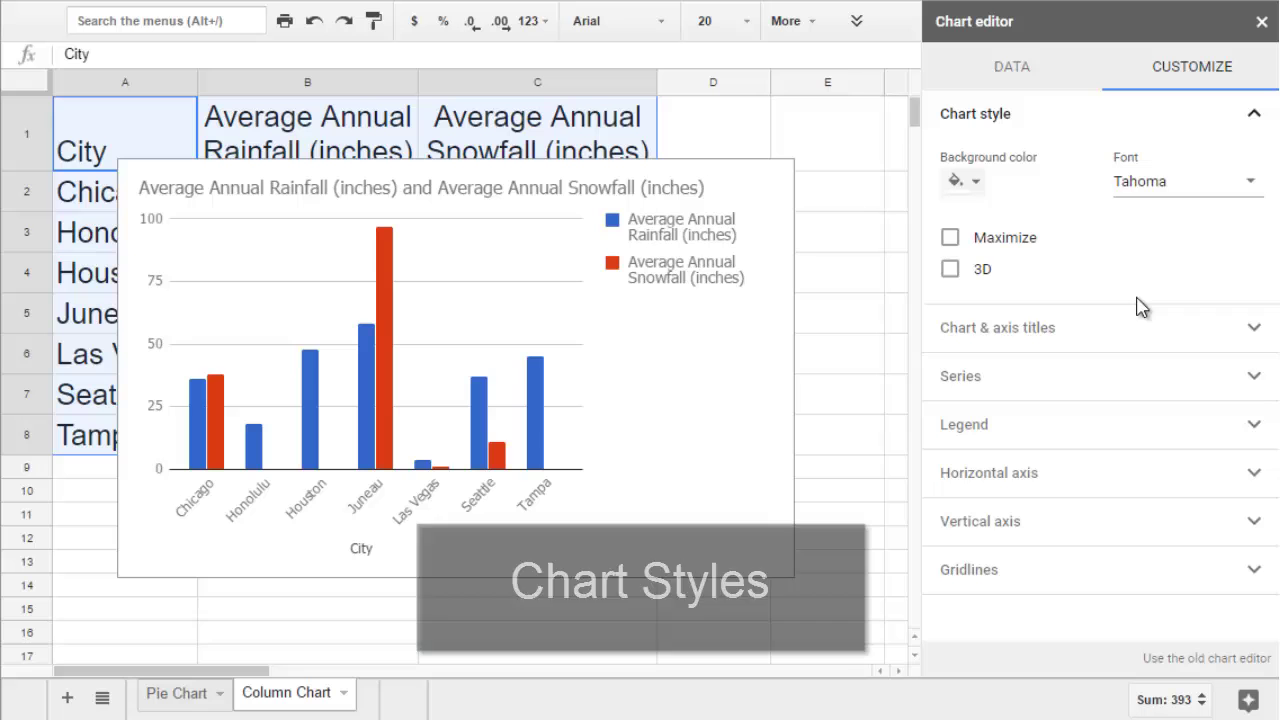
{"action": "left_click", "coordinate": [950, 270]}
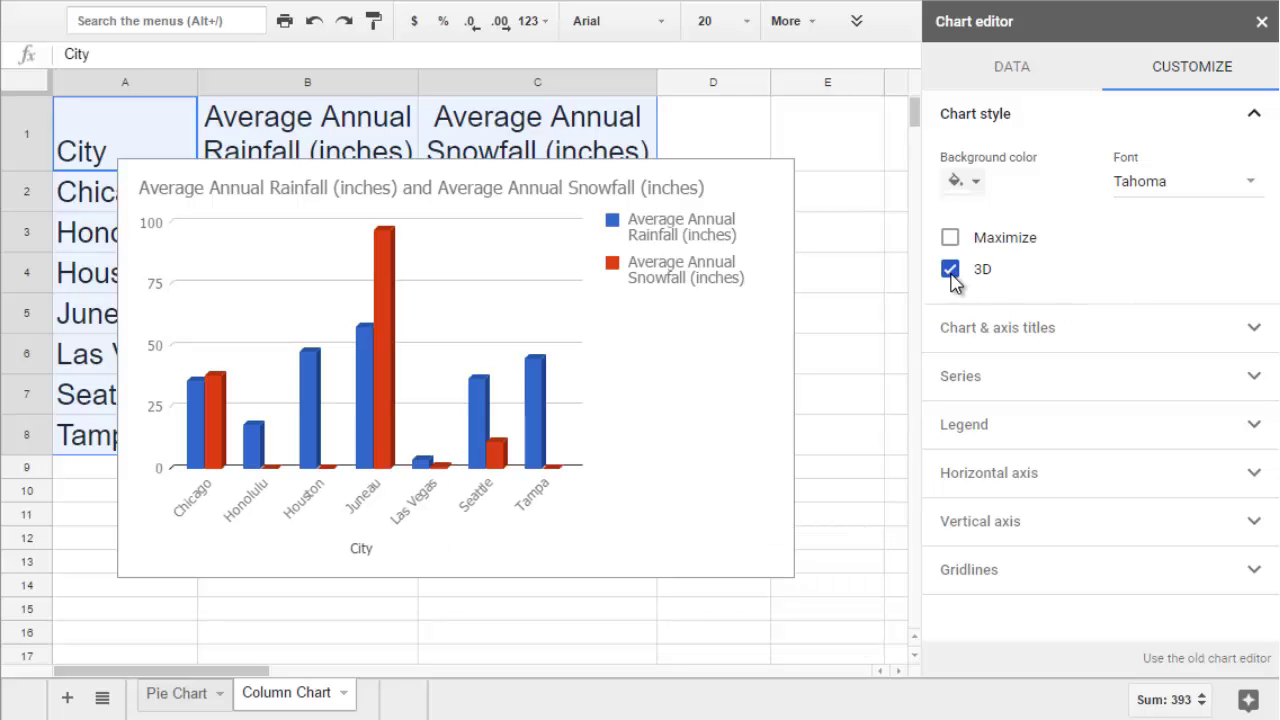
- Retitle the chart 'Average Annual Precipitation by City' and make the title bold
{"action": "left_click", "coordinate": [1092, 338]}
{"action": "left_click", "coordinate": [1080, 266]}
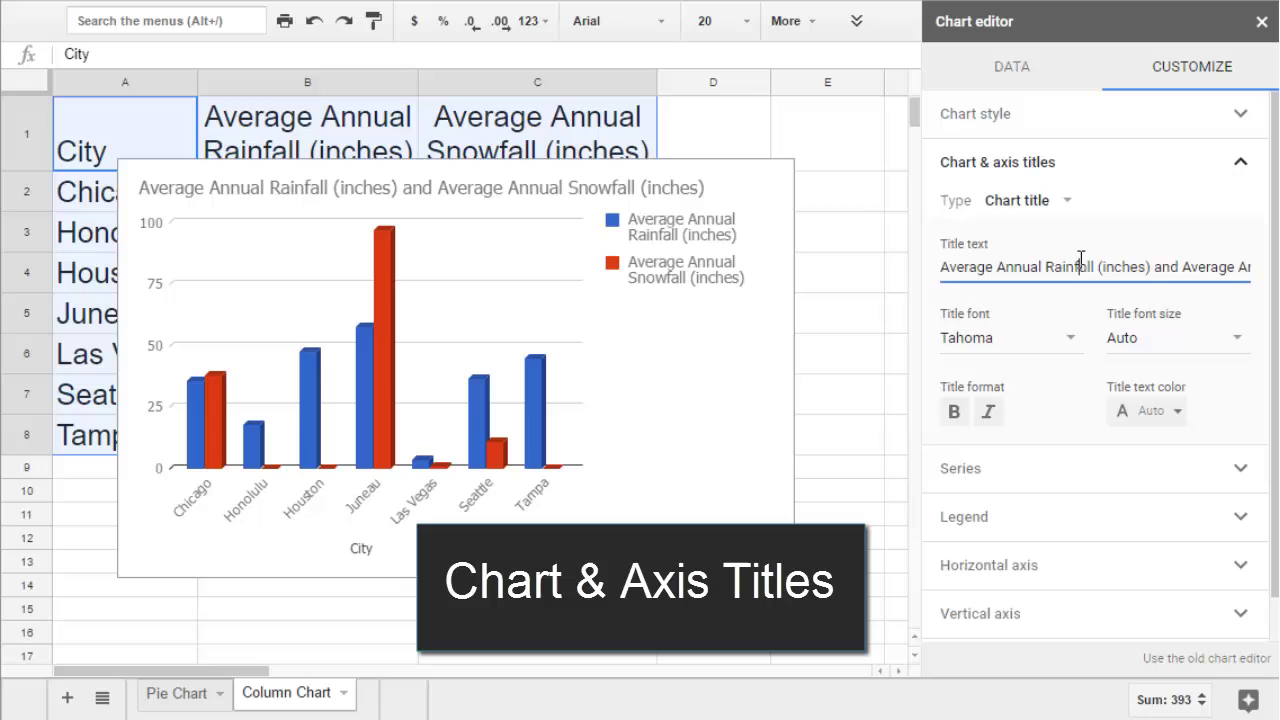
{"action": "left_click_drag", "start_coordinate": [1046, 266], "coordinate": [1262, 274]}
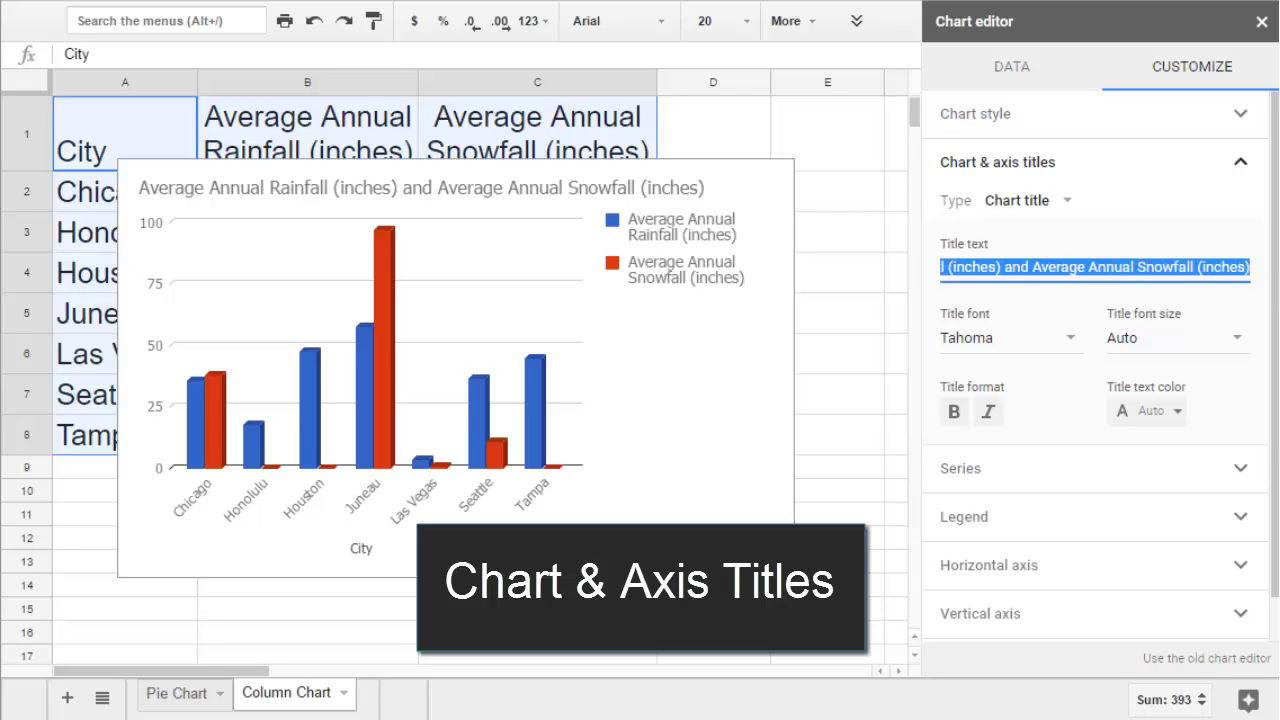
{"action": "key", "text": "BackSpace"}
{"action": "type", "text": "Precipitation by City"}
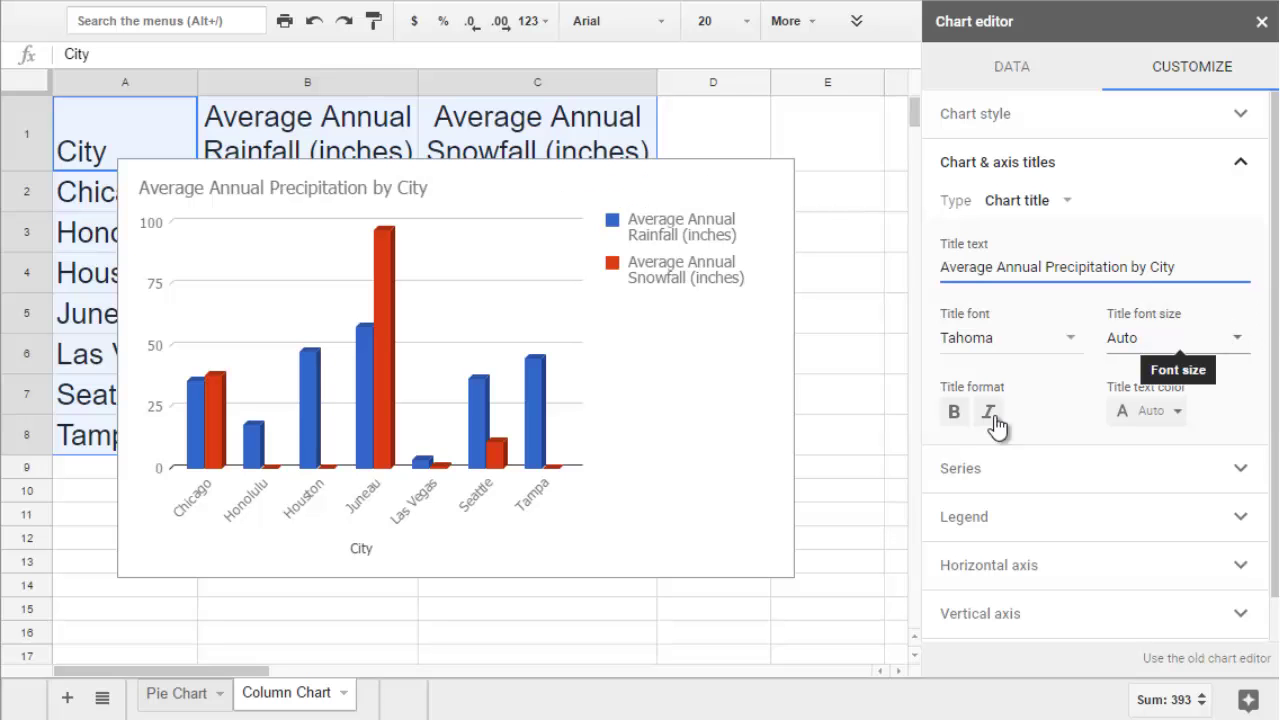
{"action": "left_click", "coordinate": [955, 423]}
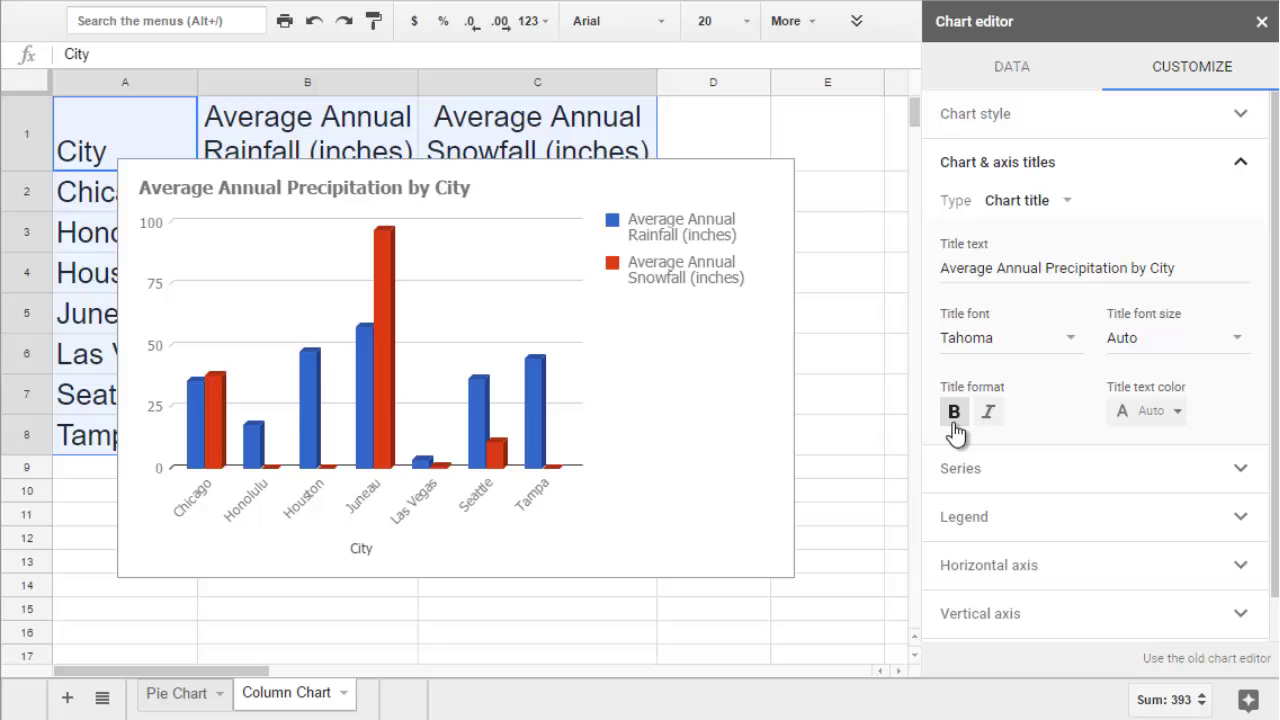
- Make the horizontal 'City' axis title bold and italic
{"action": "left_click", "coordinate": [1046, 200]}
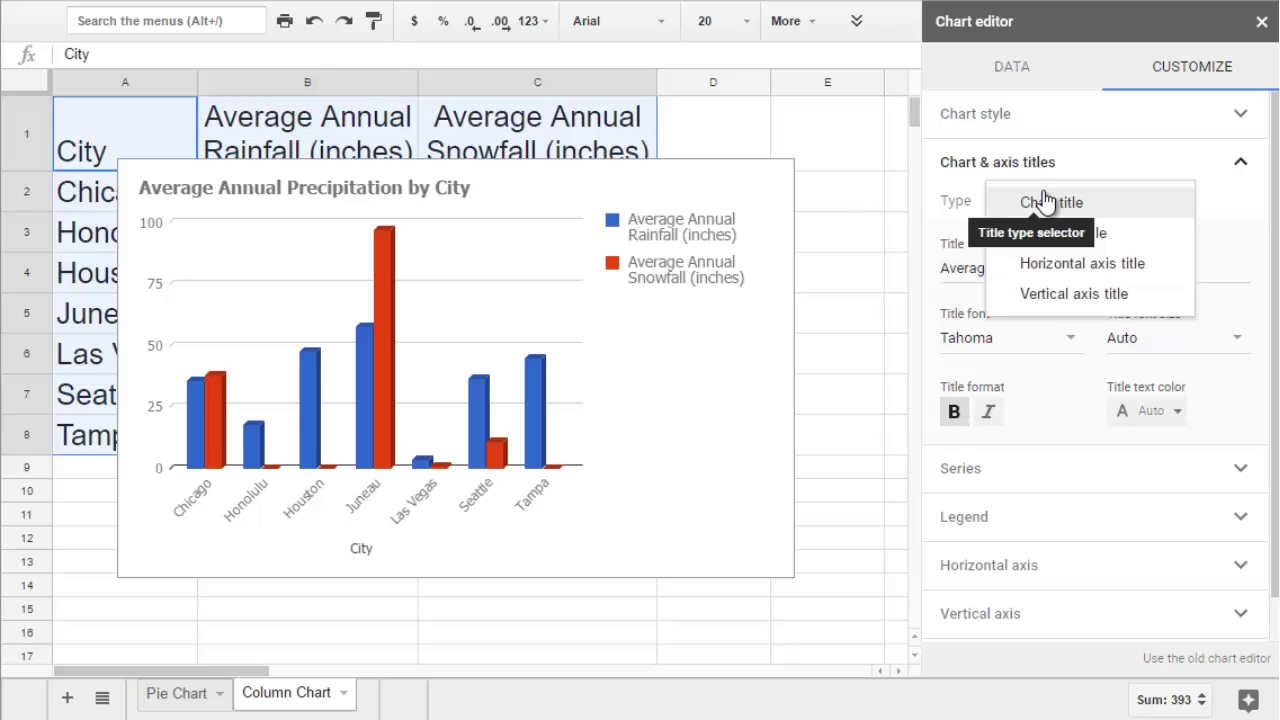
{"action": "left_click", "coordinate": [1046, 263]}
{"action": "left_click", "coordinate": [953, 412]}
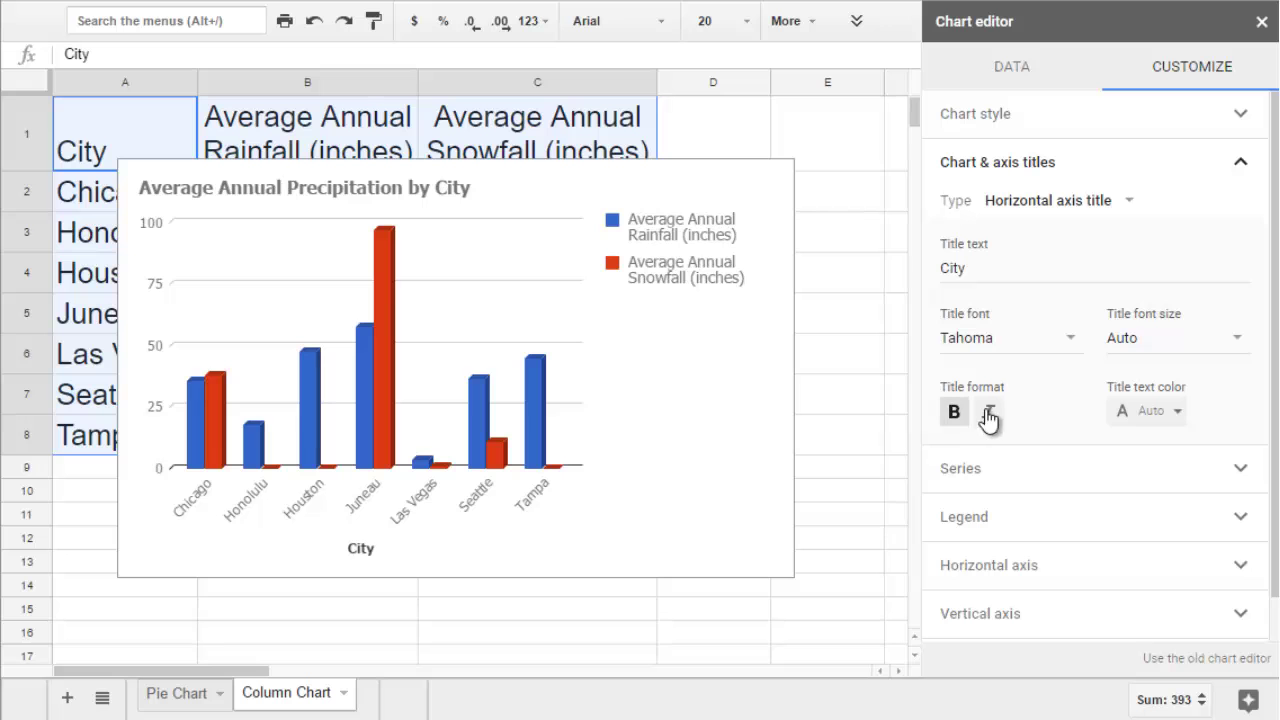
{"action": "left_click", "coordinate": [988, 413]}
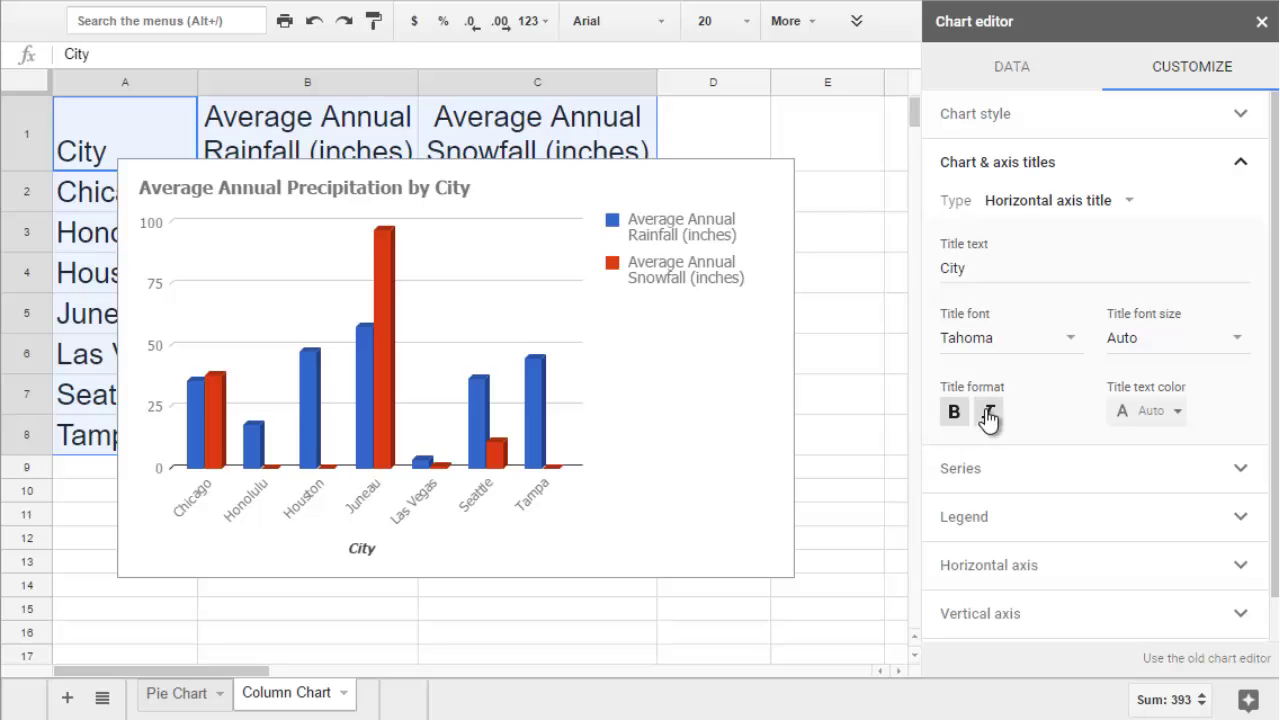
{"action": "left_click", "coordinate": [1037, 161]}
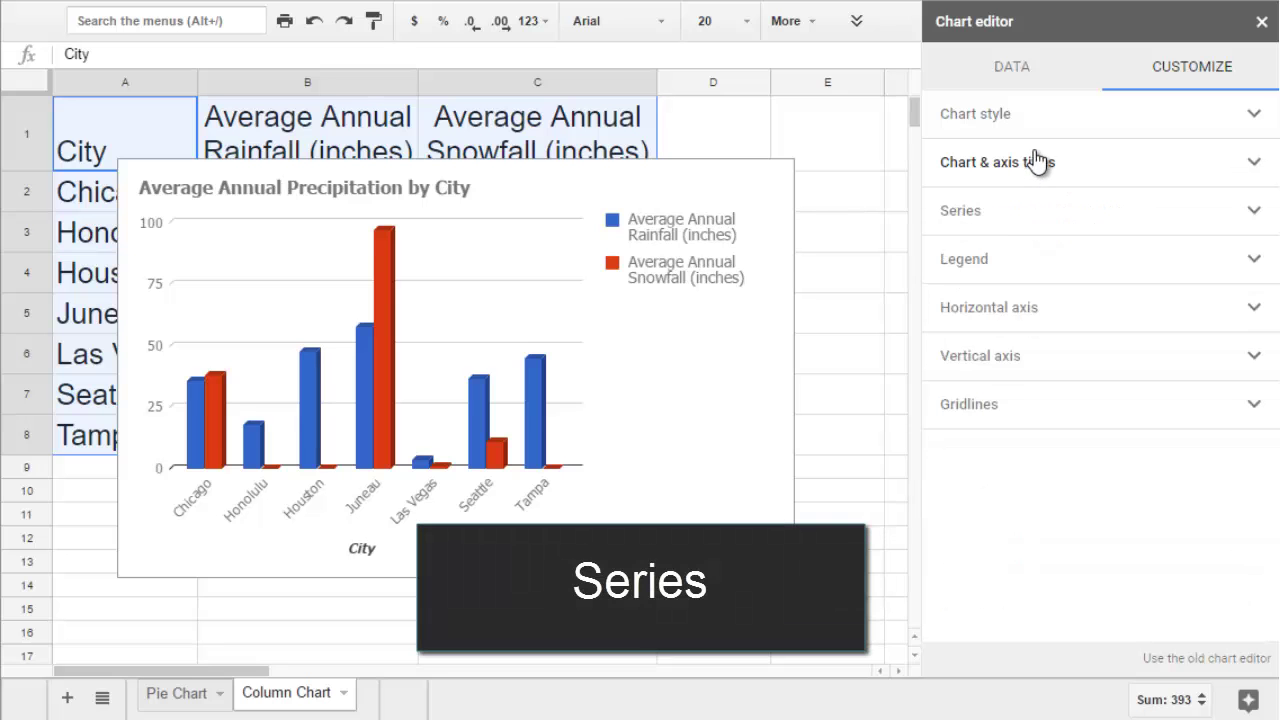
- Turn on data labels and colour the Average Annual Snowfall (inches) series cyan
{"action": "left_click", "coordinate": [1034, 218]}
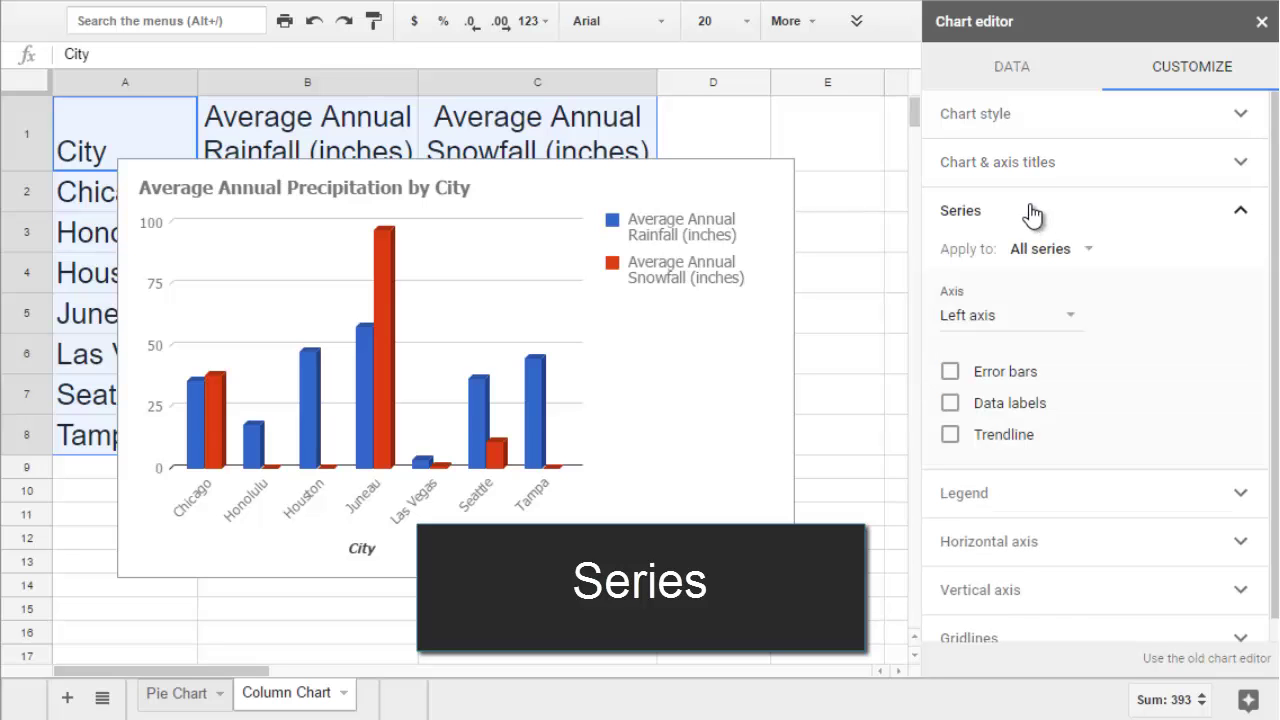
{"action": "left_click", "coordinate": [950, 403]}
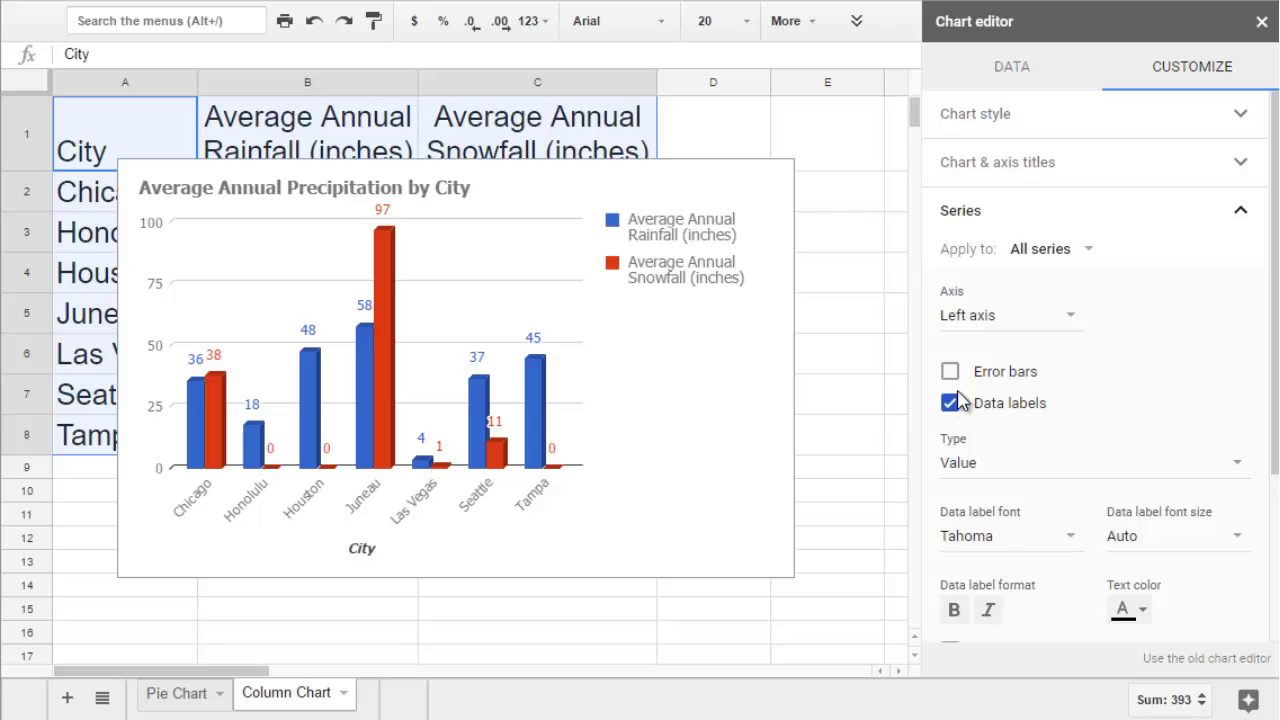
{"action": "left_click", "coordinate": [1060, 252]}
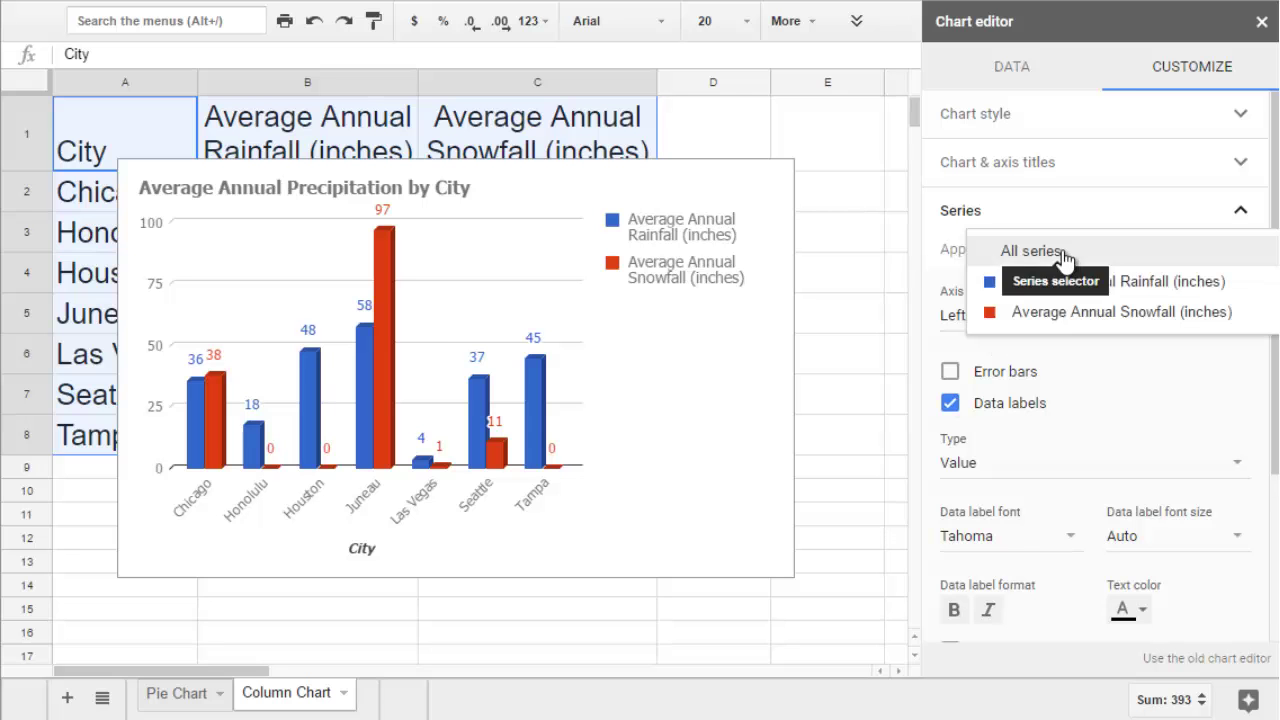
{"action": "left_click", "coordinate": [1060, 312]}
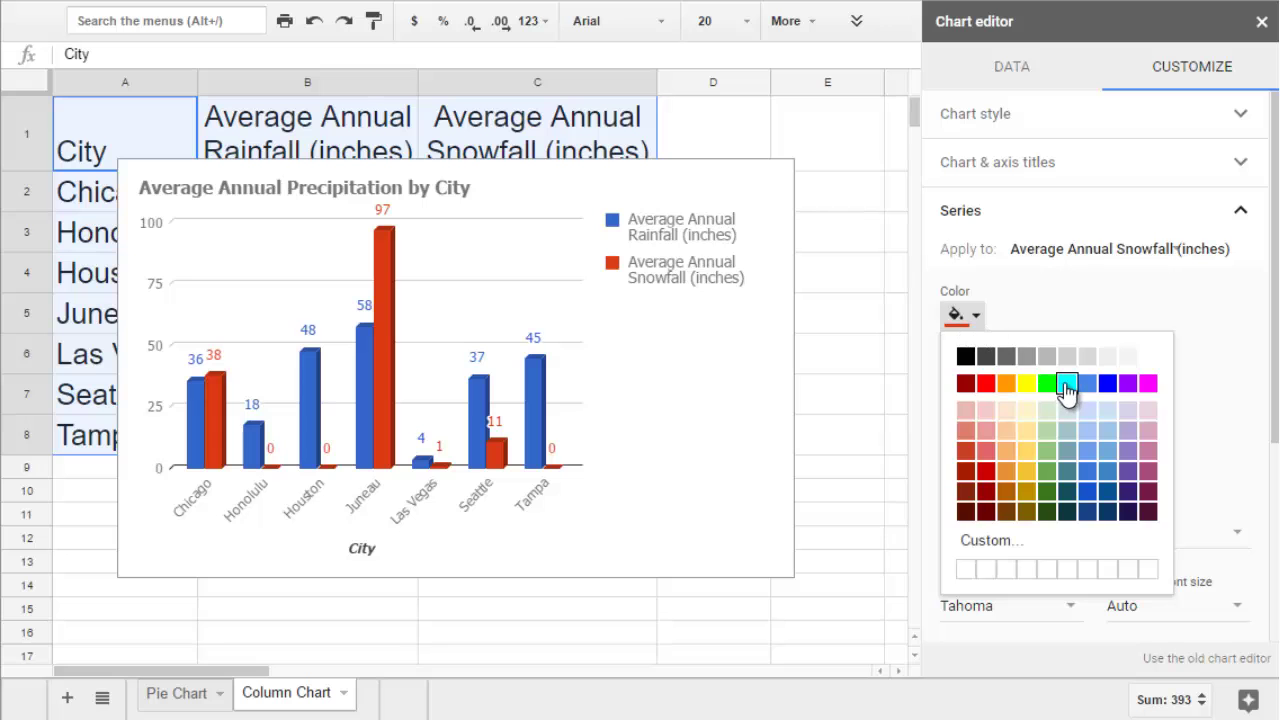
{"action": "left_click", "coordinate": [1067, 385]}
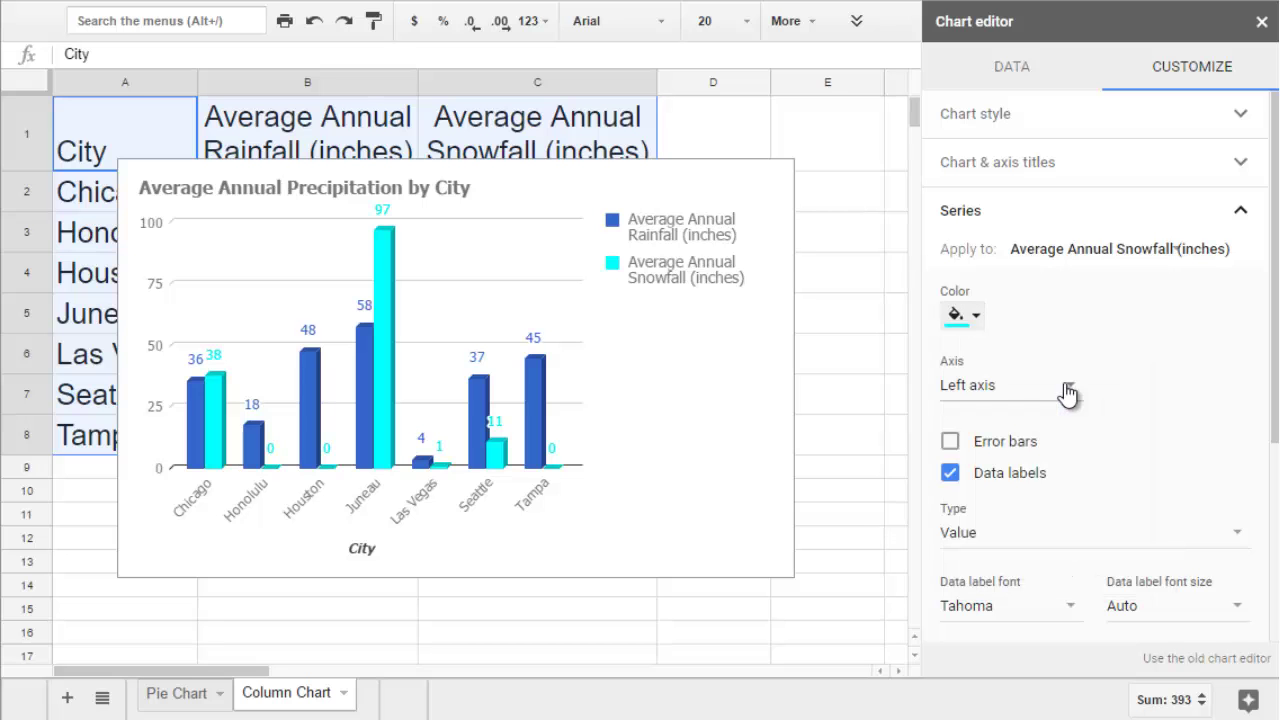
- Set the chart legend position to Bottom
{"action": "left_click", "coordinate": [1047, 213]}
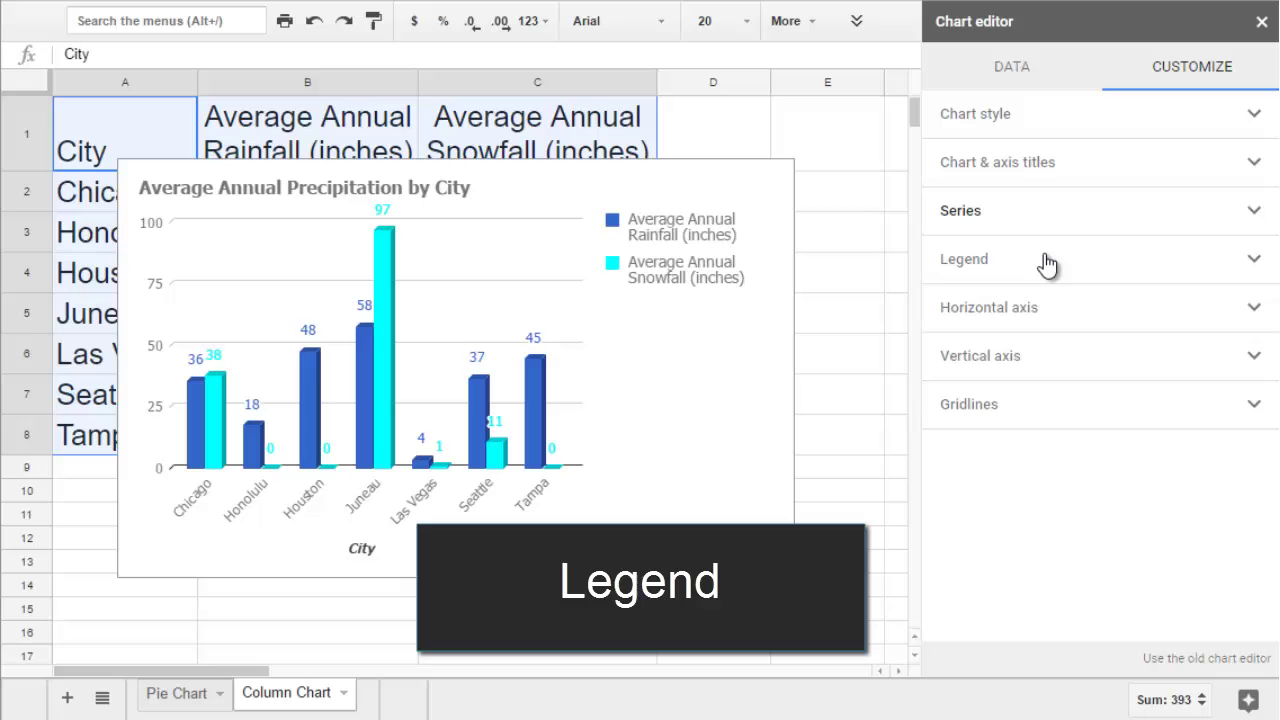
{"action": "left_click", "coordinate": [1047, 264]}
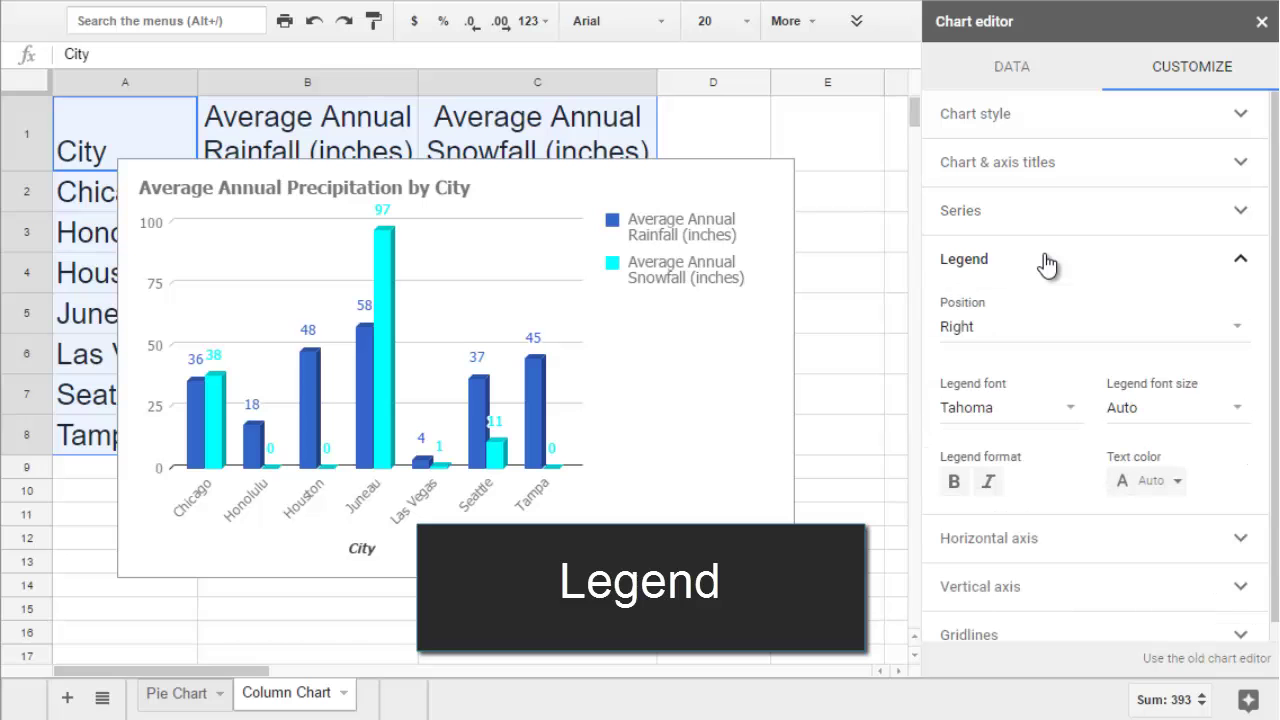
{"action": "left_click", "coordinate": [1031, 332]}
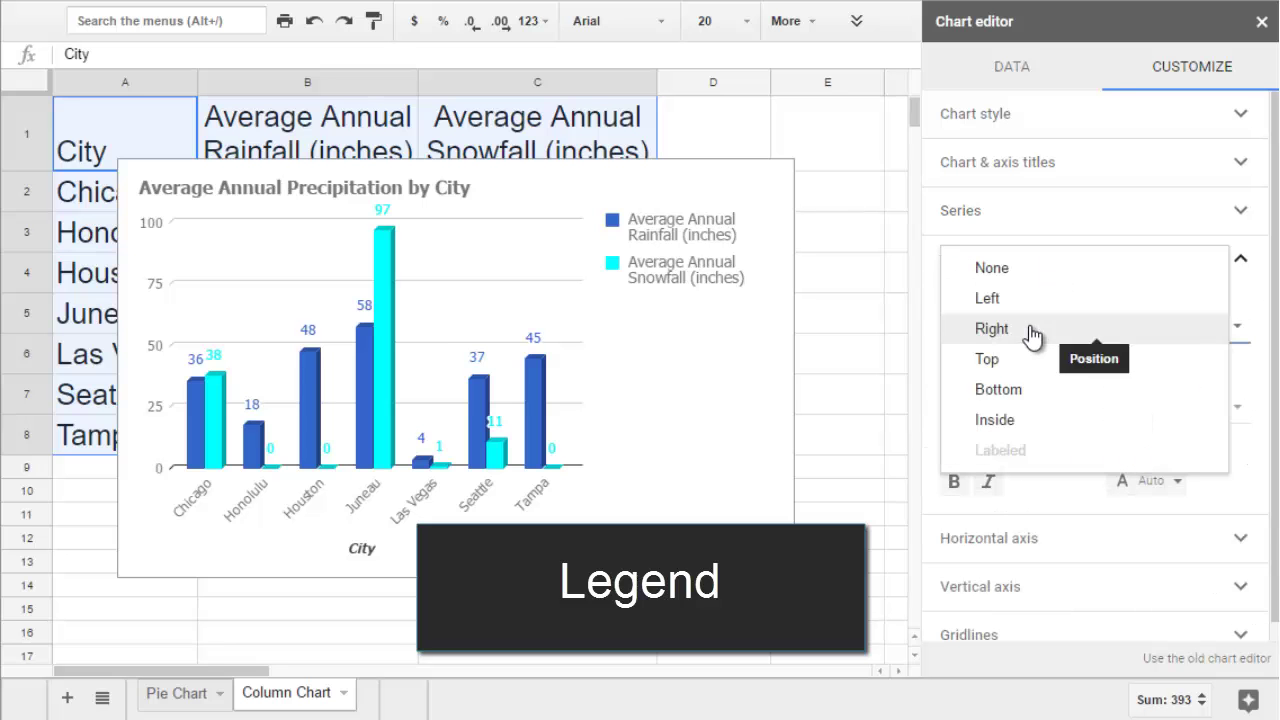
{"action": "left_click", "coordinate": [1013, 391]}
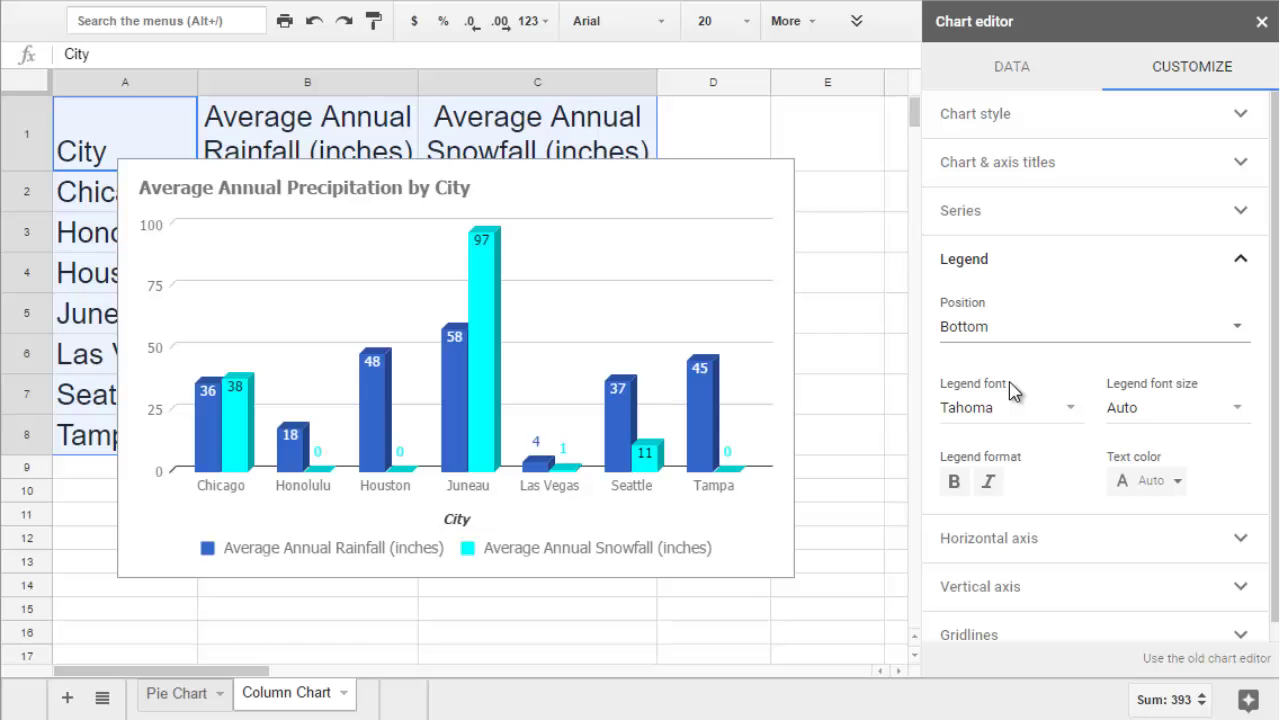
{"action": "left_click", "coordinate": [1052, 268]}
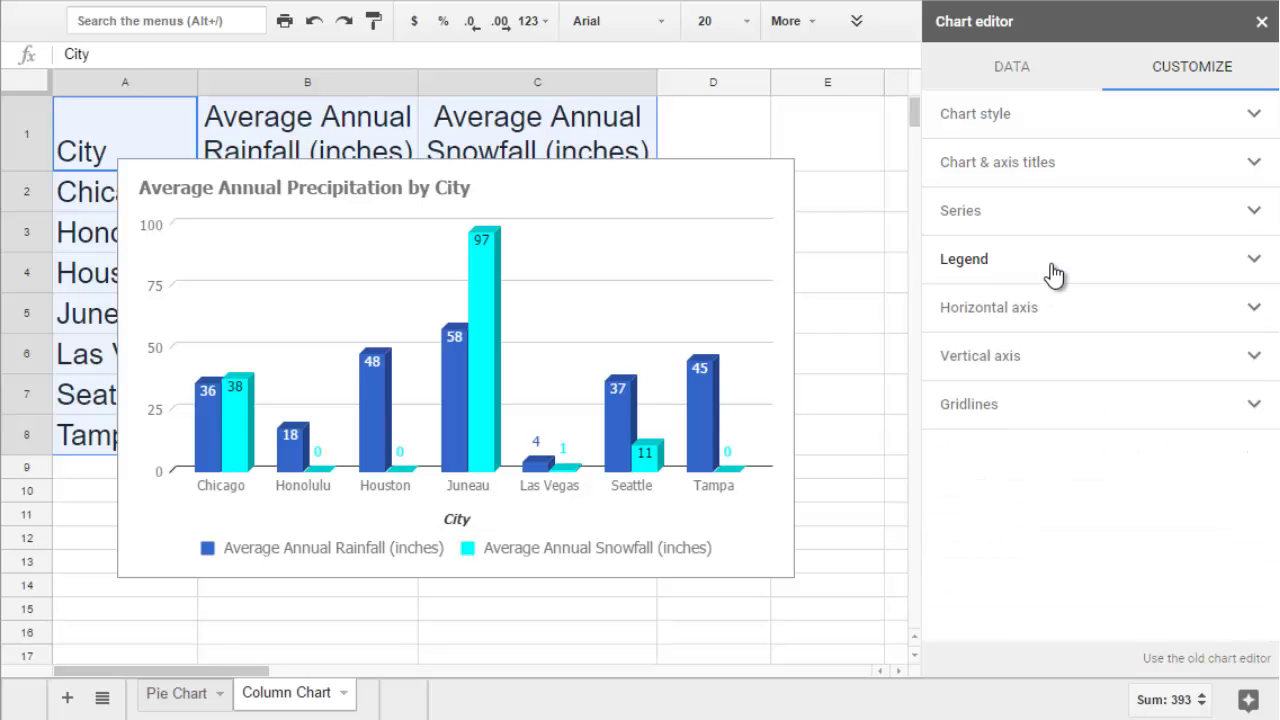
- Colour the horizontal axis city labels dark blue
{"action": "left_click", "coordinate": [1052, 310]}
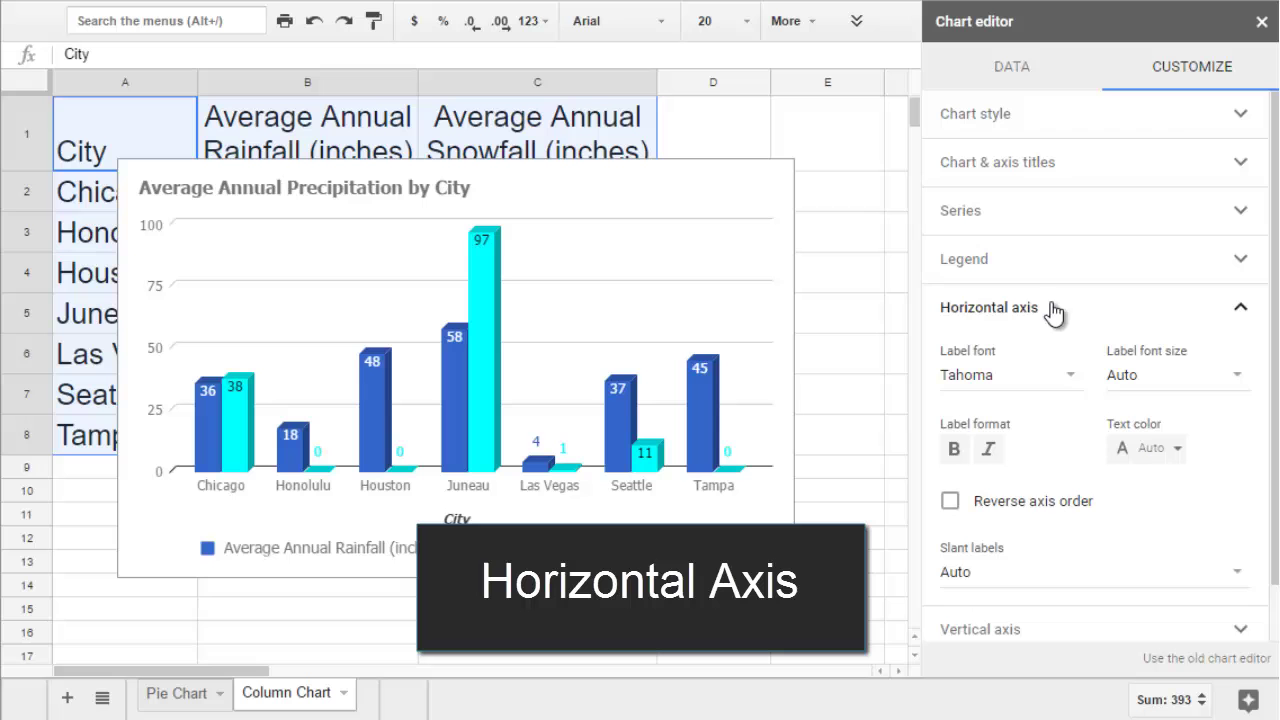
{"action": "left_click", "coordinate": [1160, 452]}
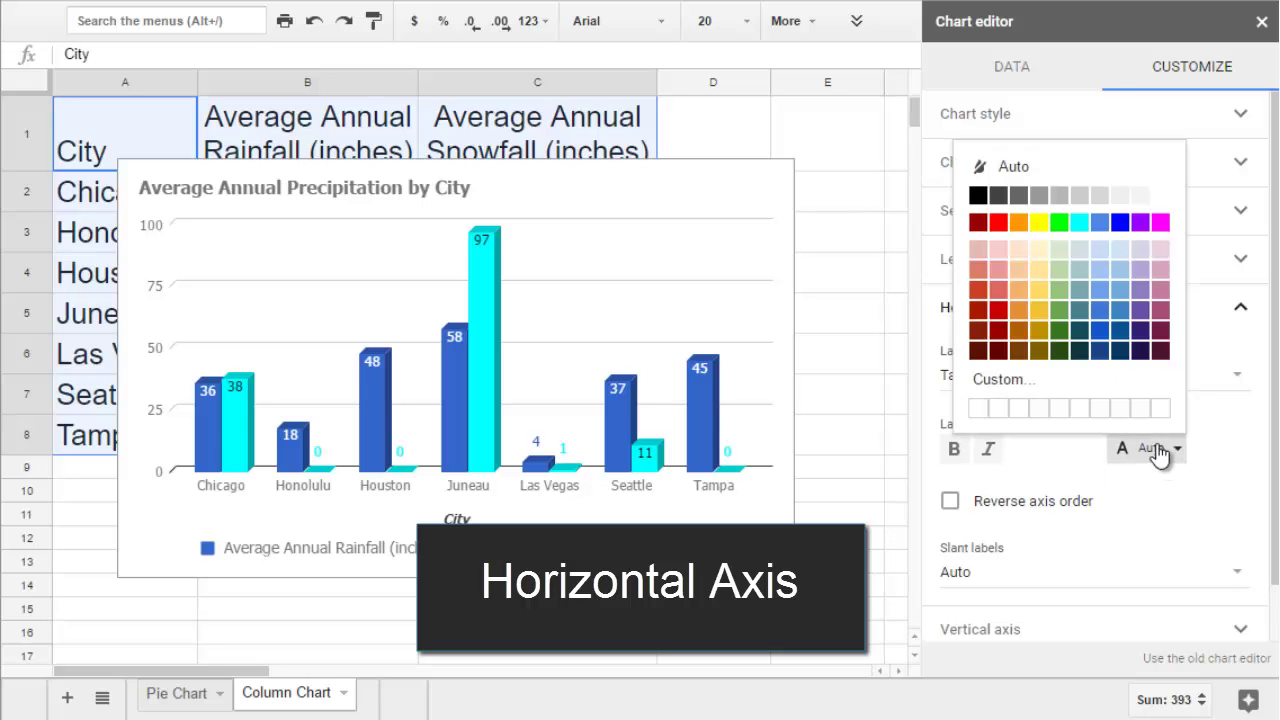
{"action": "left_click", "coordinate": [1100, 352]}
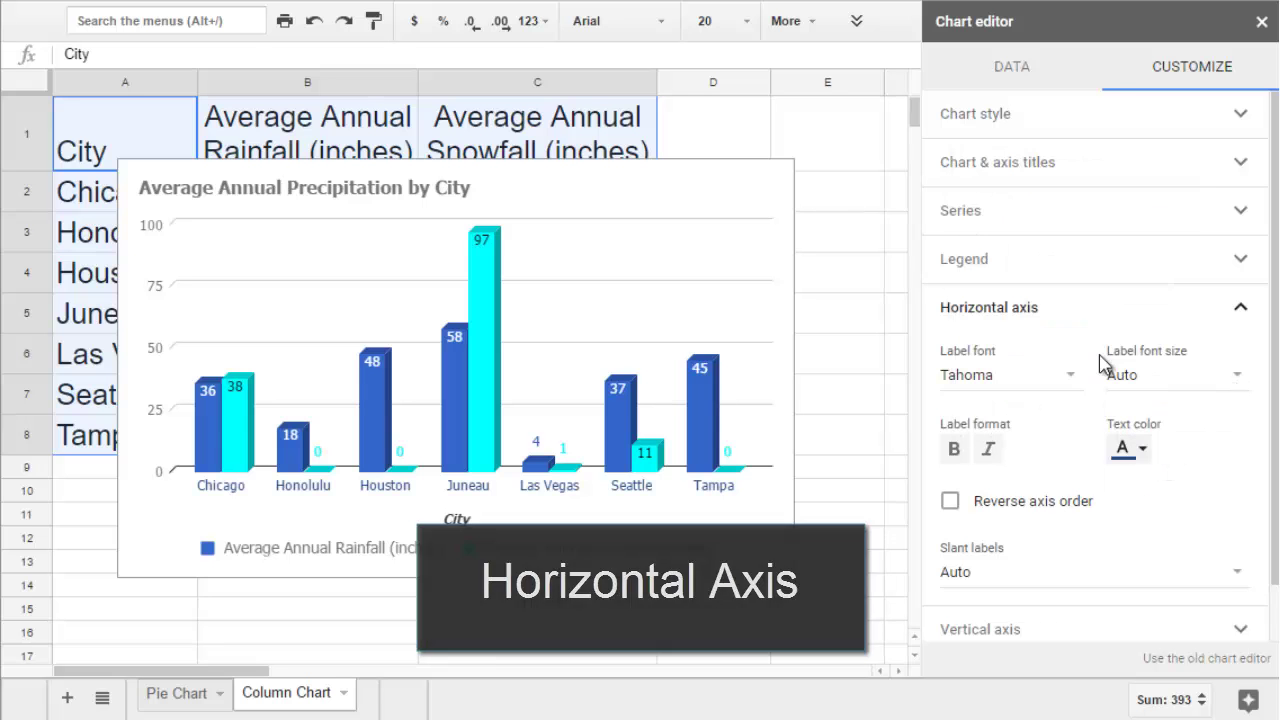
{"action": "left_click", "coordinate": [1055, 313]}
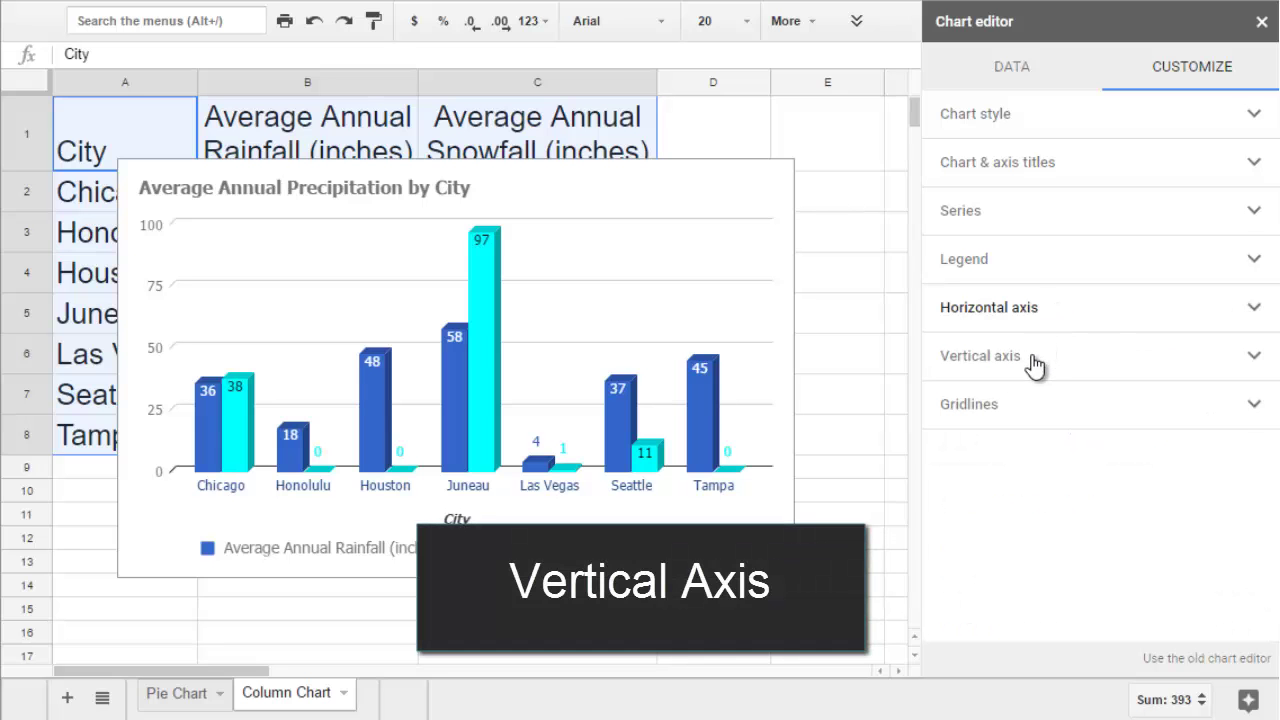
- Set the vertical axis minimum to 0
{"action": "left_click", "coordinate": [1030, 358]}
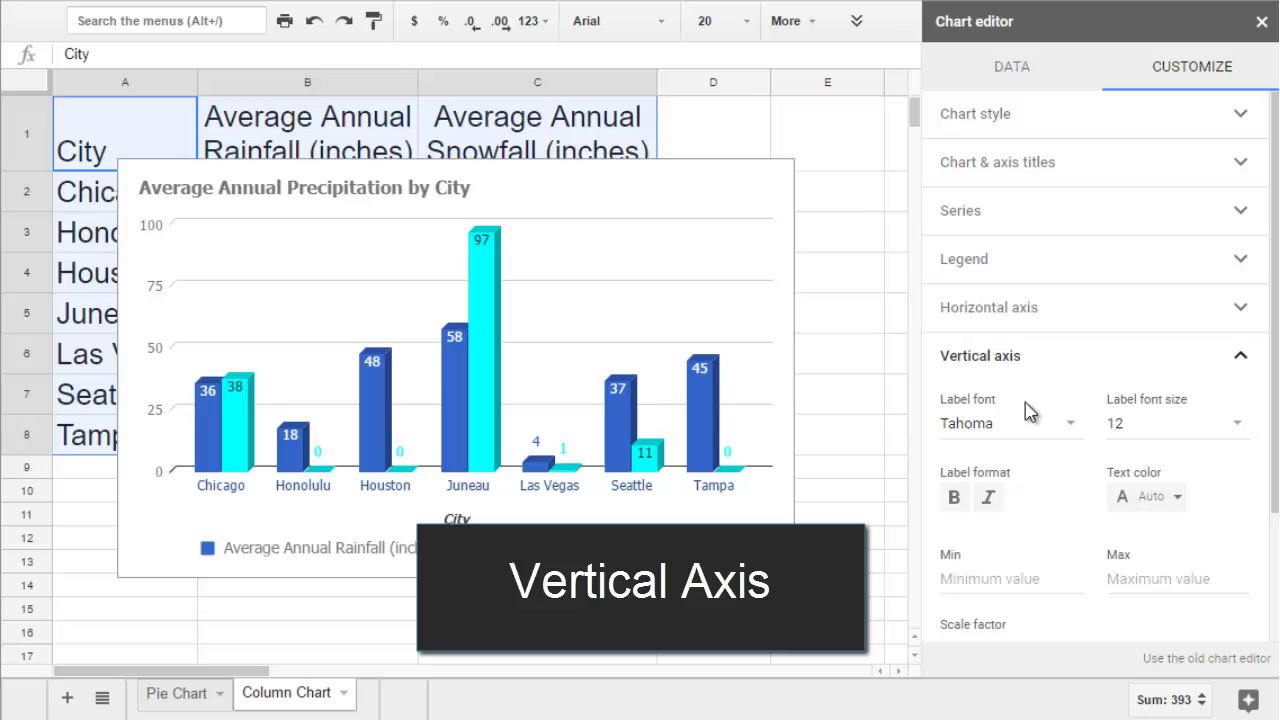
{"action": "left_click", "coordinate": [998, 577]}
{"action": "type", "text": "0"}
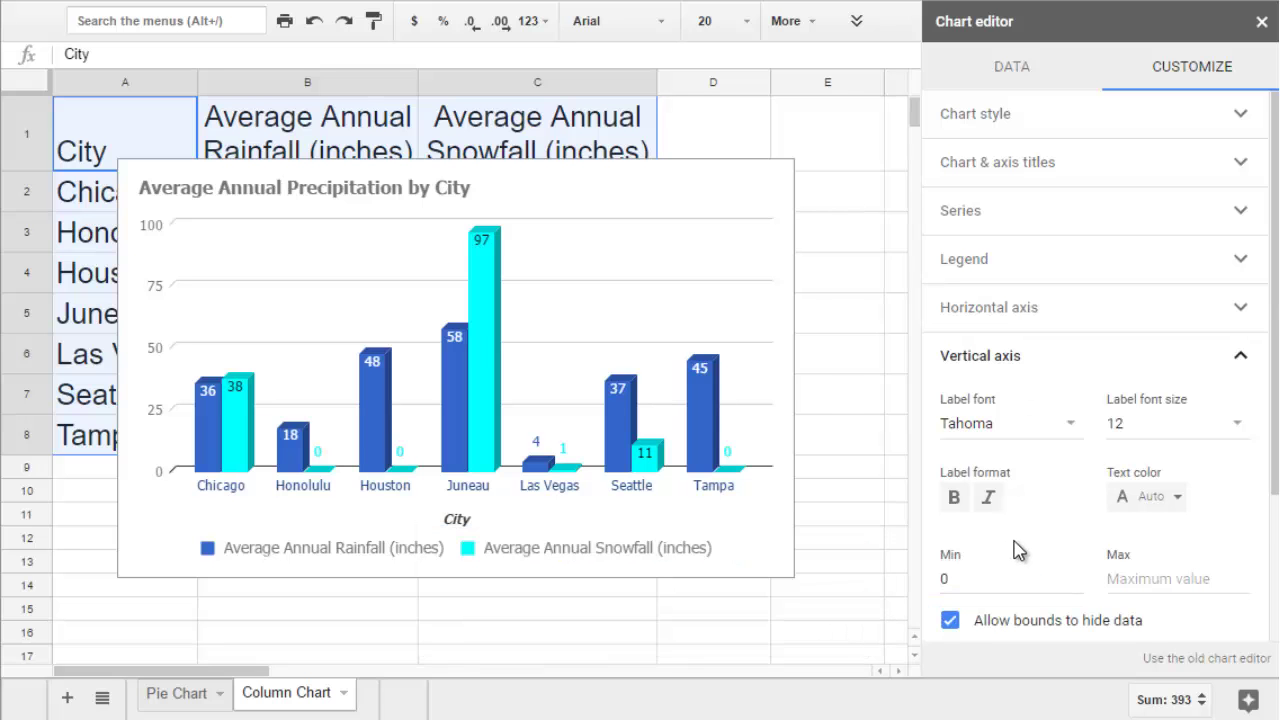
{"action": "left_click", "coordinate": [1150, 354]}
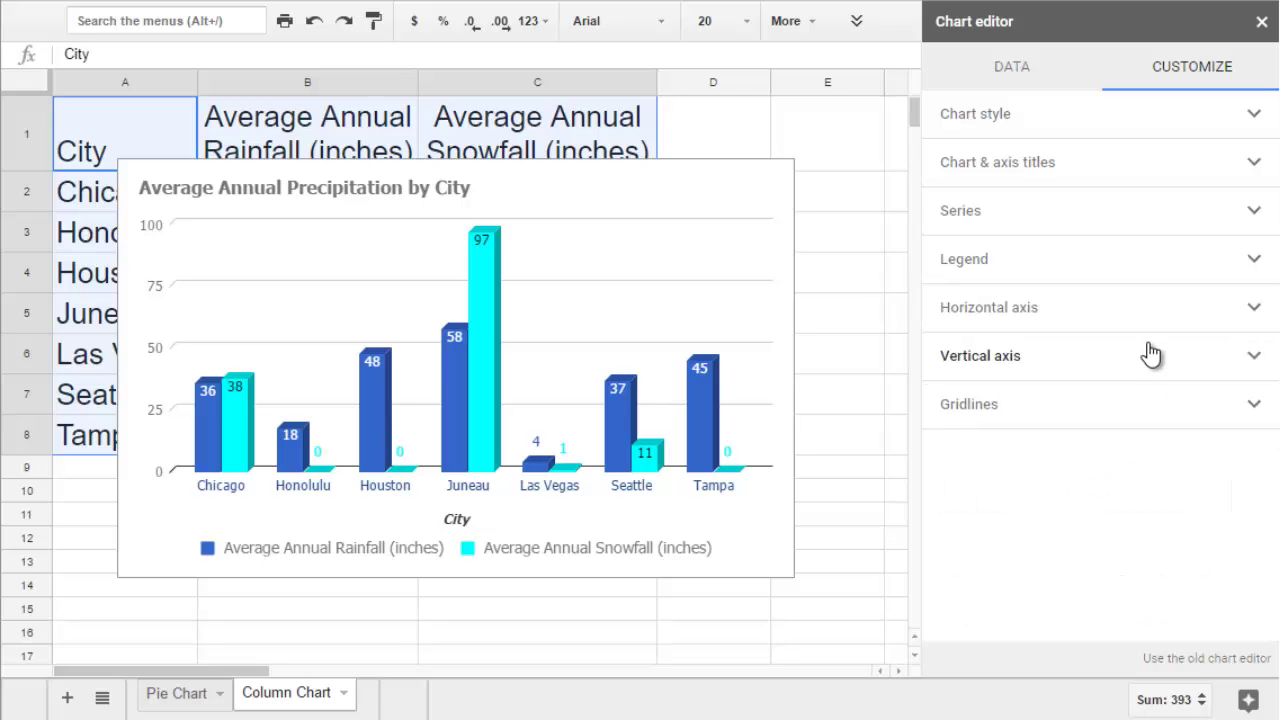
- Set the chart's major gridline count to 10 so the vertical axis runs 0 to 90 in tens
{"action": "left_click", "coordinate": [1112, 414]}
{"action": "left_click", "coordinate": [1006, 498]}
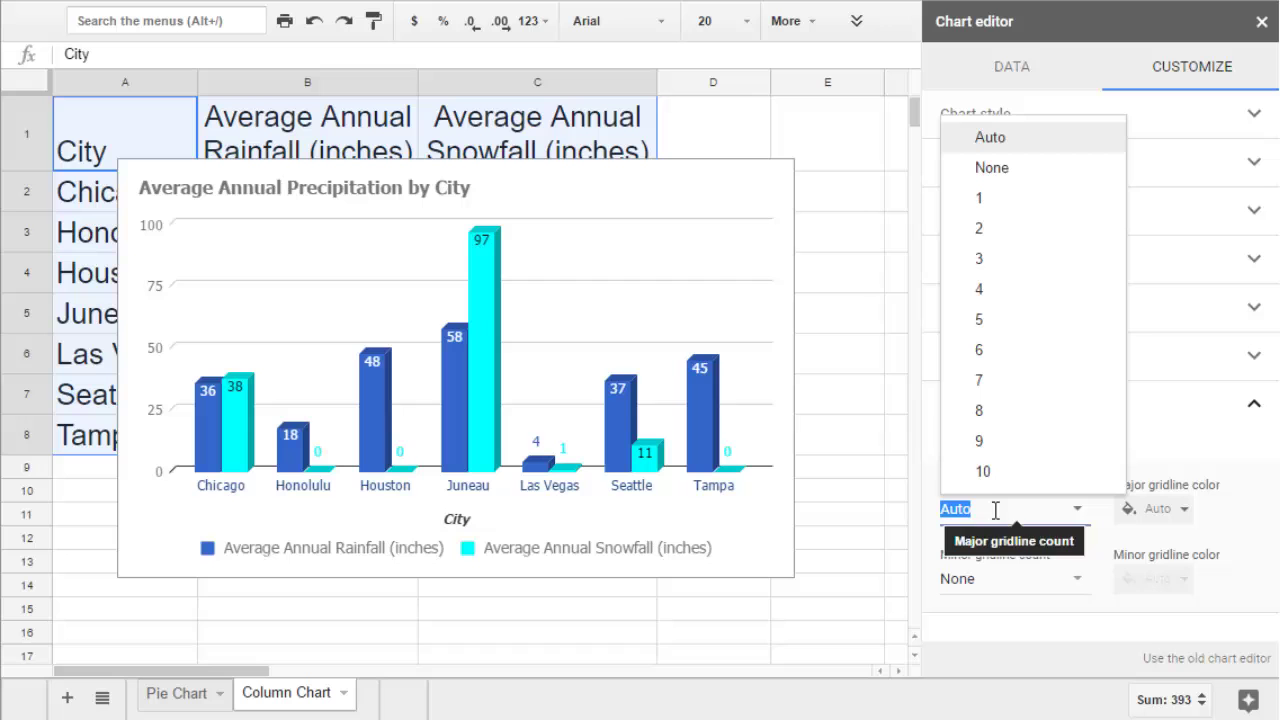
{"action": "left_click", "coordinate": [988, 471]}
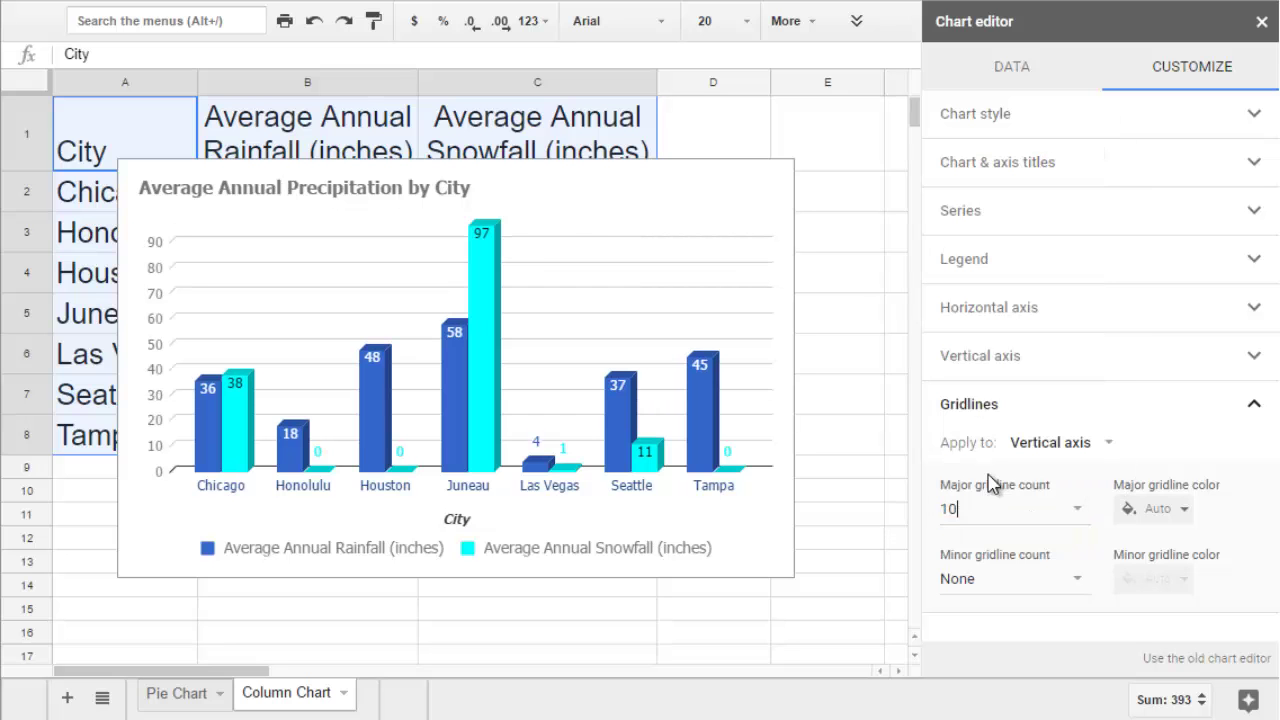
{"action": "left_click", "coordinate": [1045, 410]}
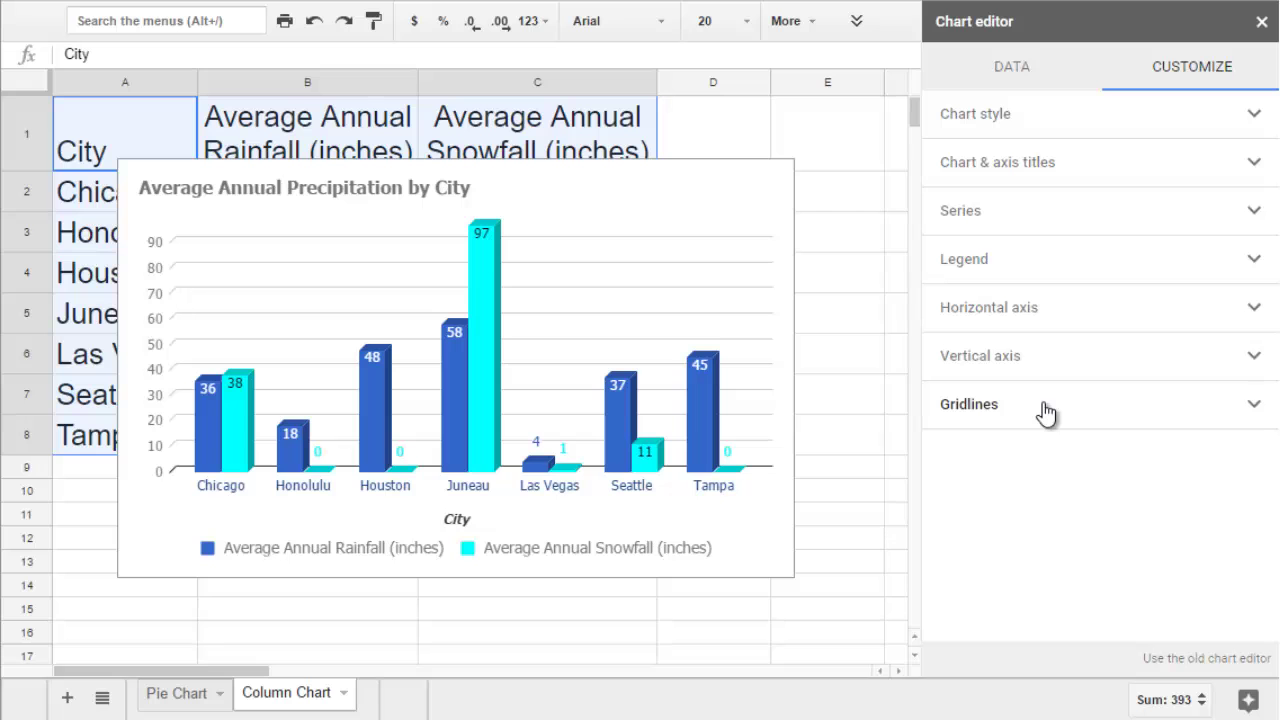